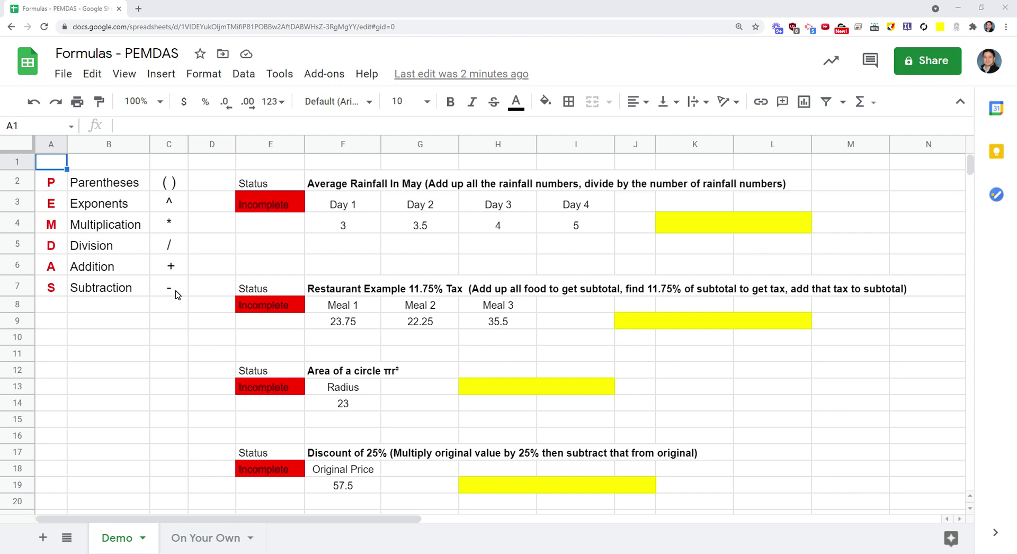
Step: Glance at the On Your Own practice sheet, then return to the Demo sheet
left_click(212, 540)
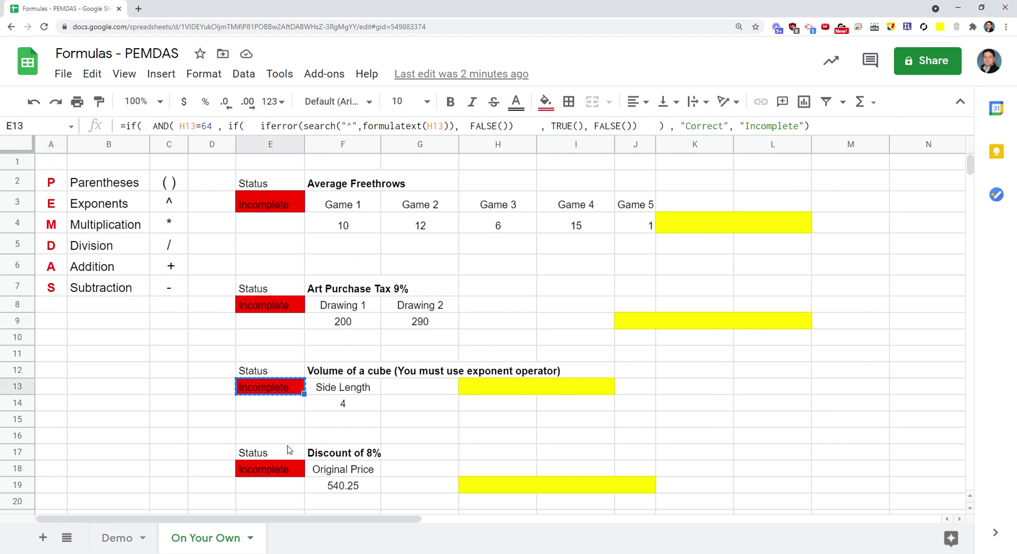
left_click(121, 537)
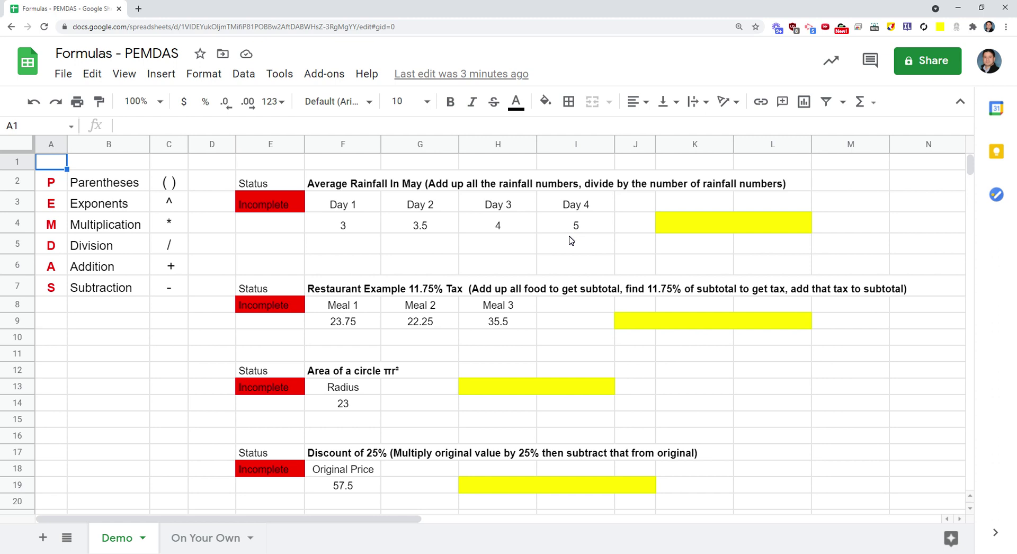
Step: Enter =F4+G4+H4+I4 in K4, summing the four days of rainfall to 15.5
left_click(680, 228)
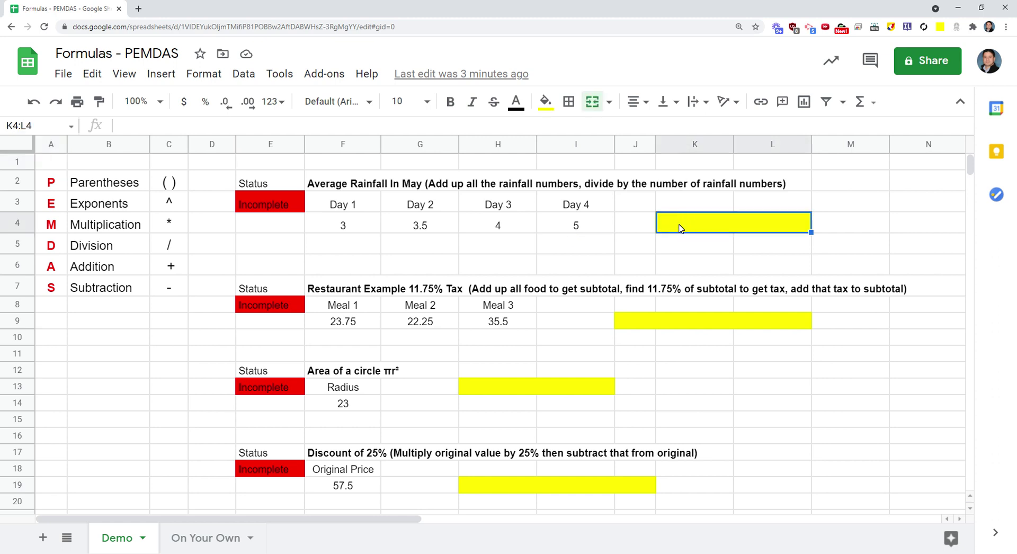
double_click(681, 229)
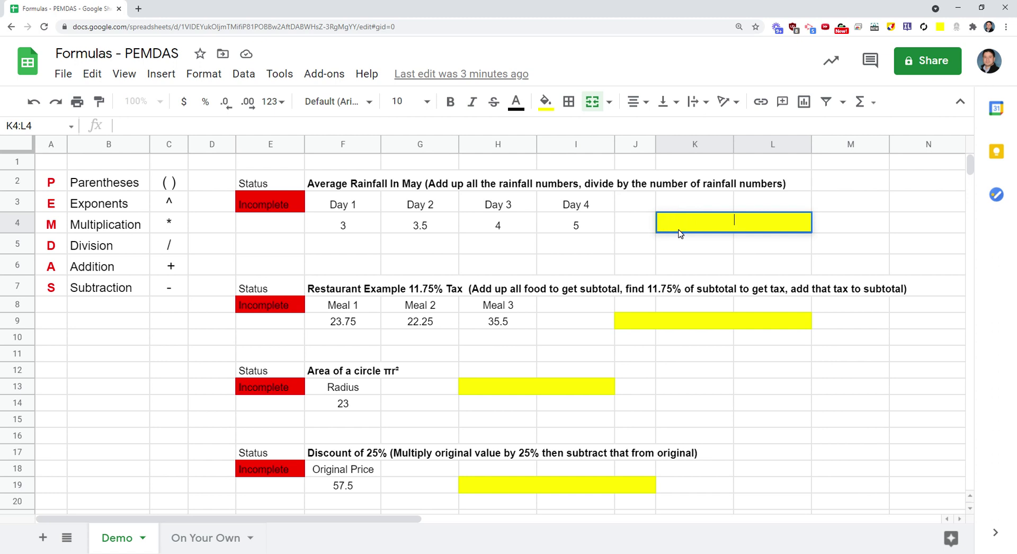
type("=")
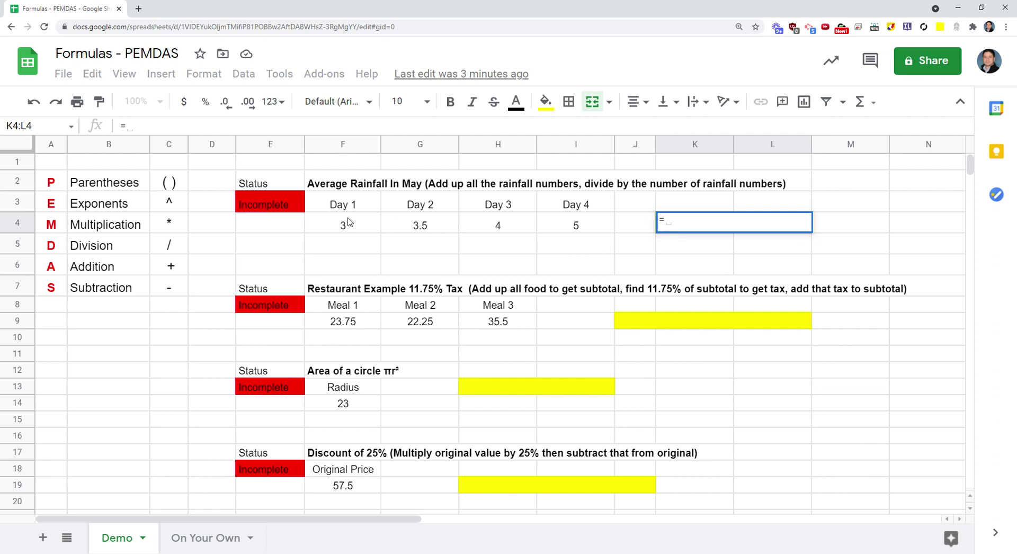
left_click(350, 223)
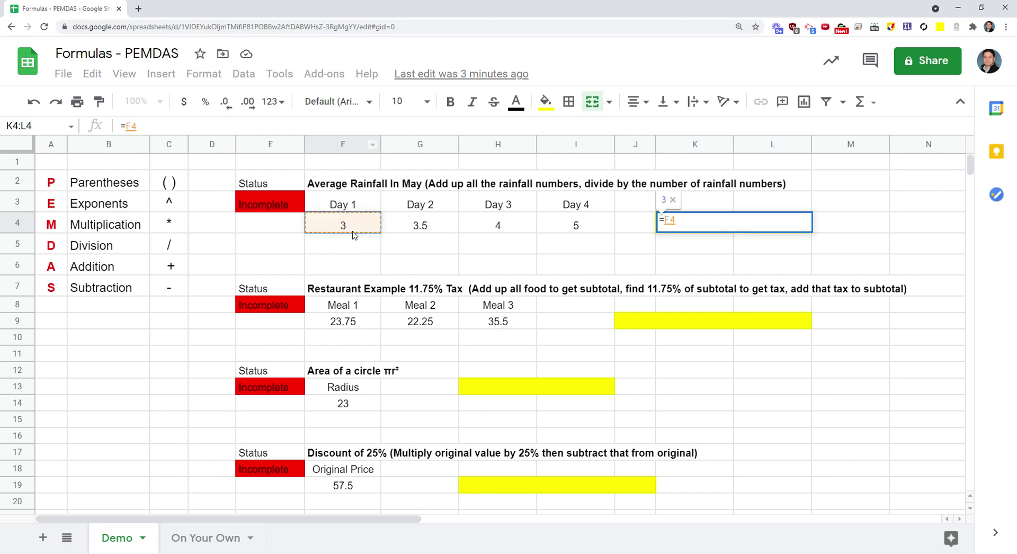
type("+")
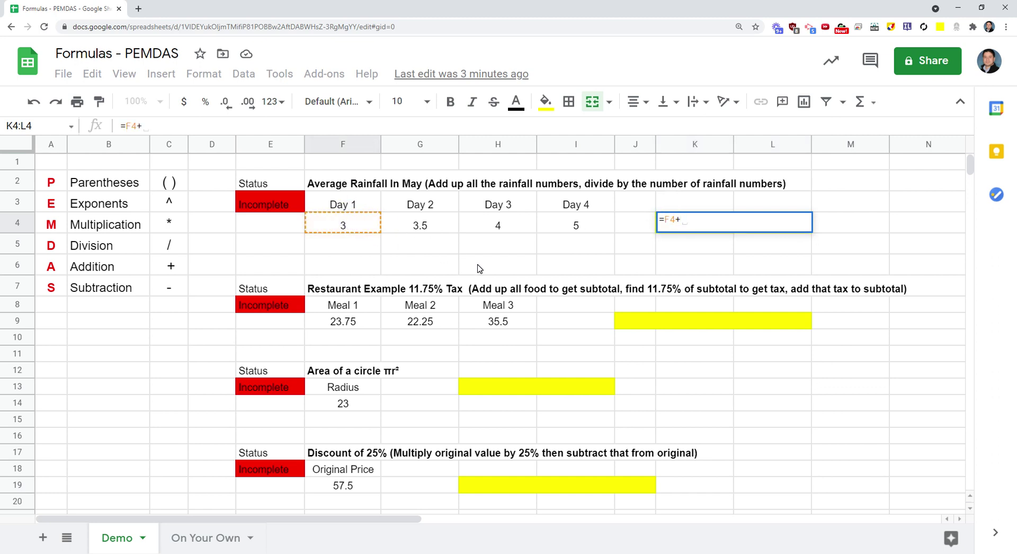
left_click(431, 236)
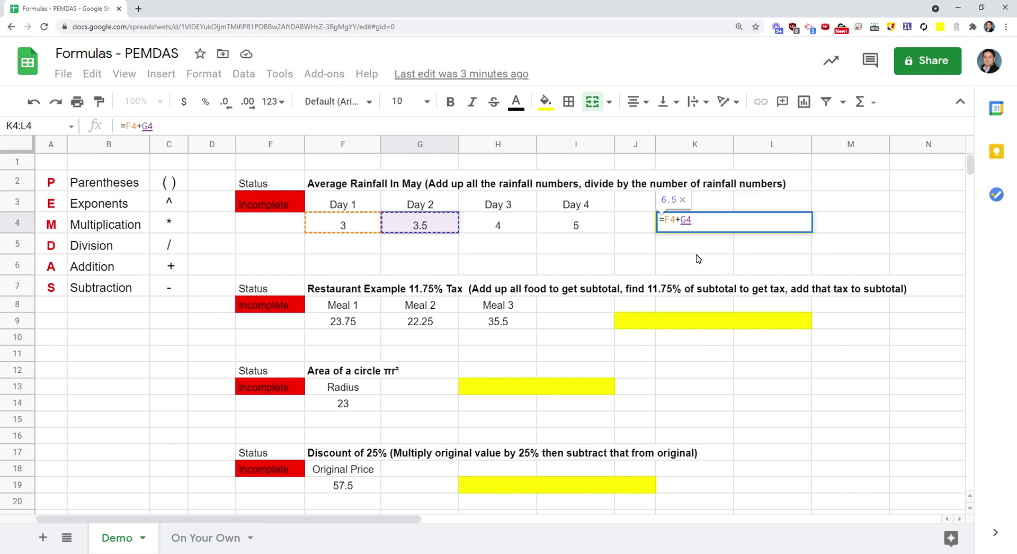
type("+")
left_click(504, 230)
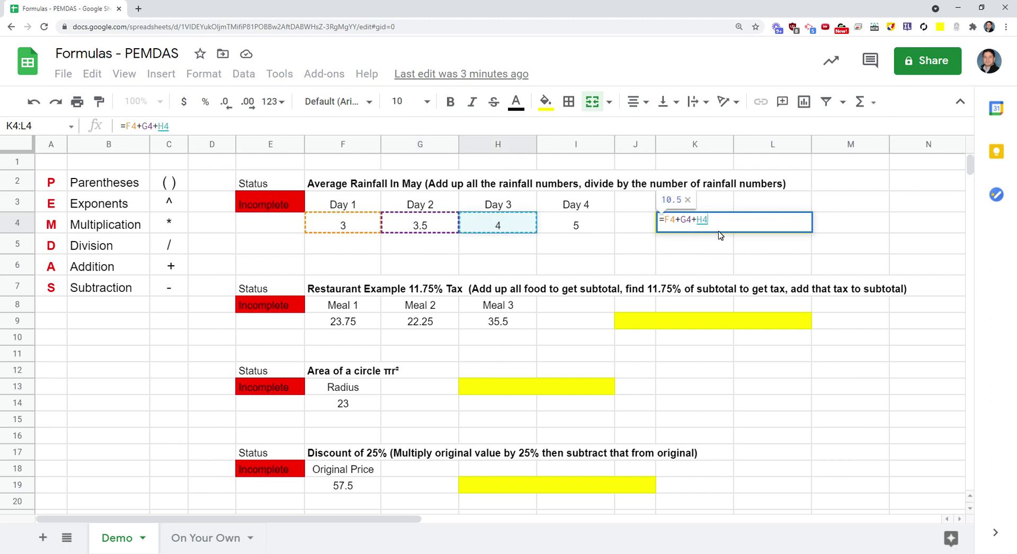
type("+")
left_click(593, 228)
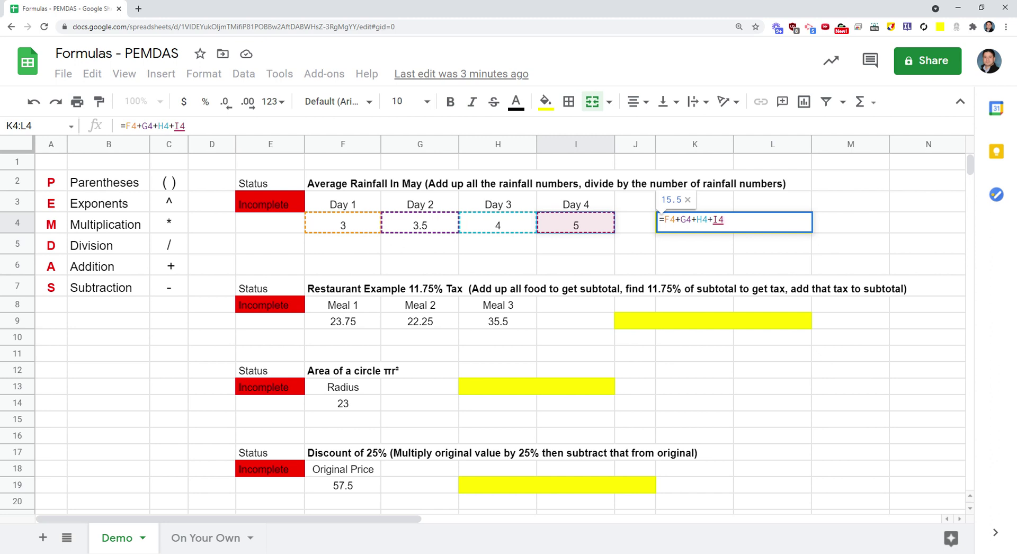
key("Return")
left_click(721, 226)
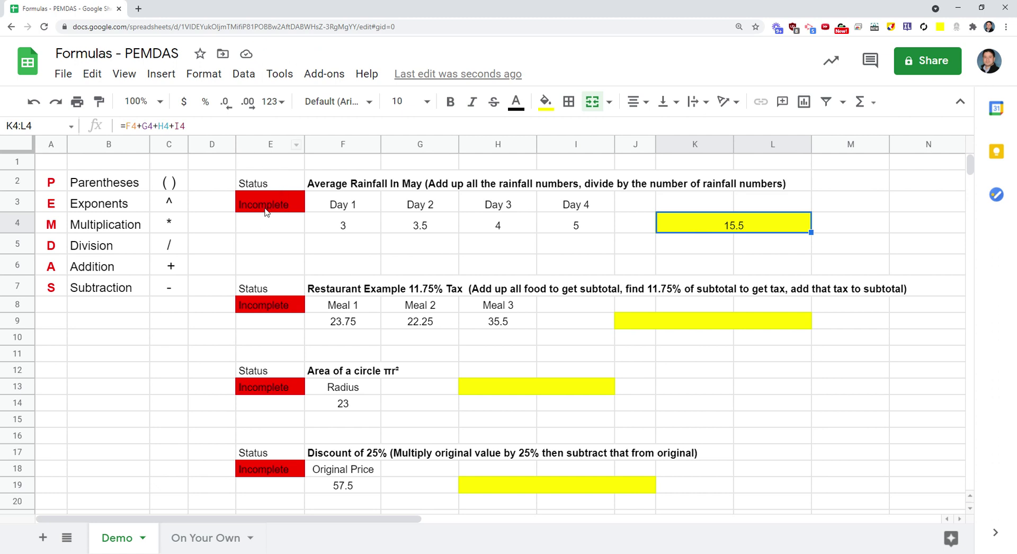
left_click(687, 234)
Step: Append /4 so K4 reads =F4+G4+H4+I4/4, which shows 11.75
double_click(686, 234)
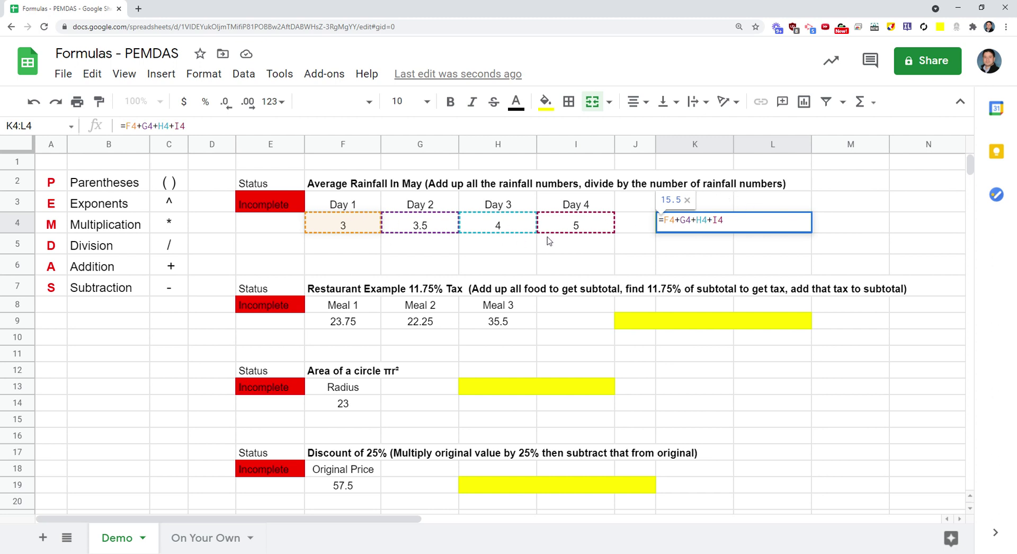
left_click(735, 222)
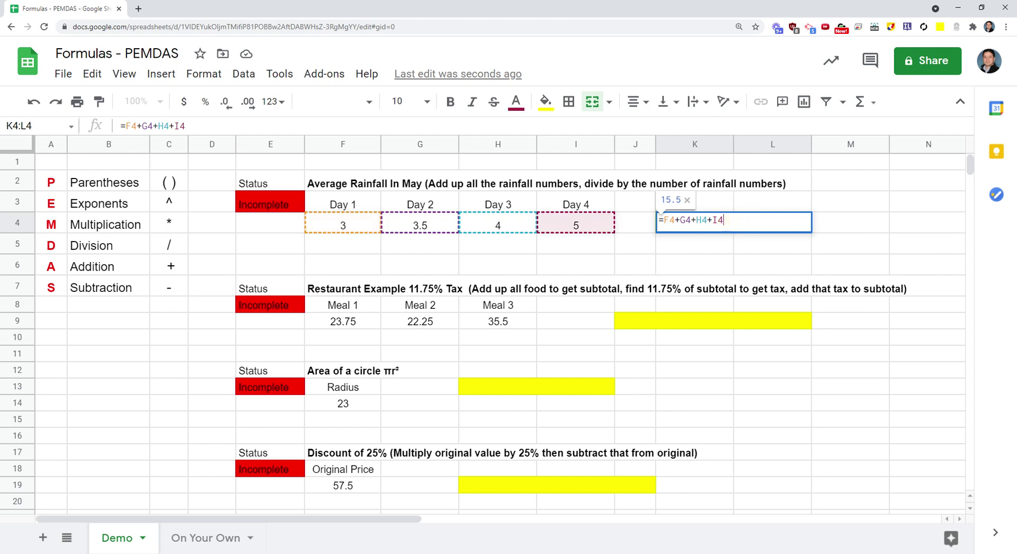
type("/")
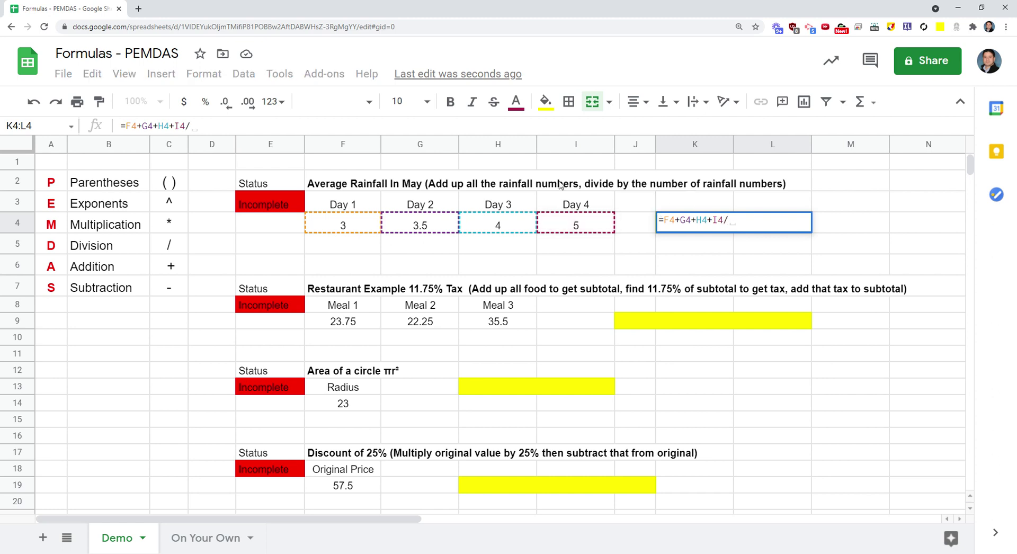
type("4")
key("Return")
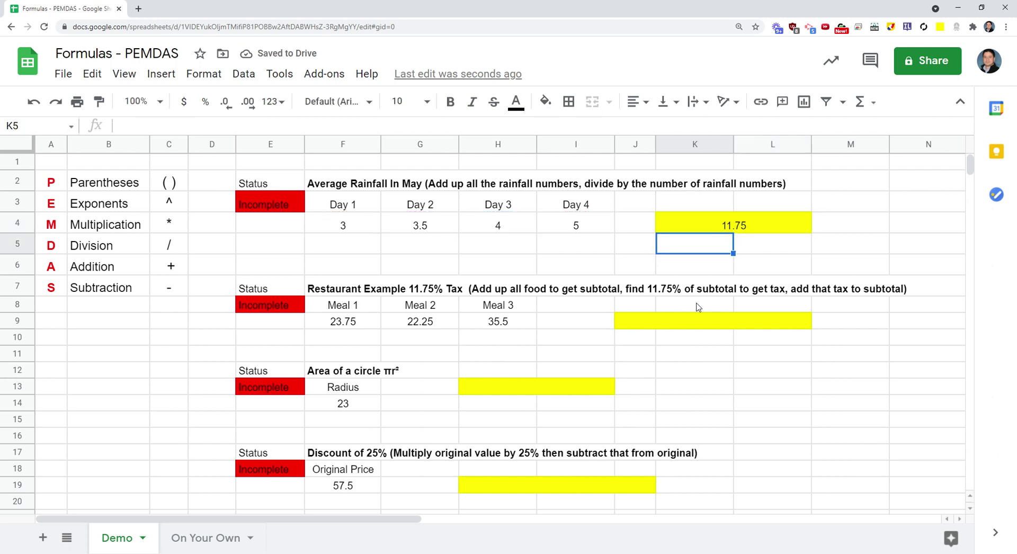
Step: Reopen K4 and highlight I4/4 and then the four-value sum to show the evaluation order
left_click(698, 231)
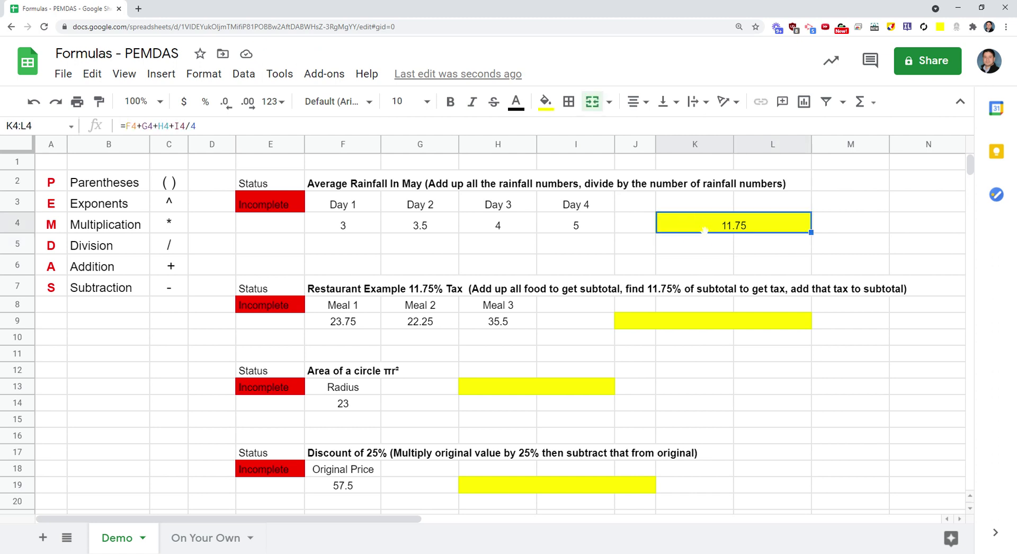
left_click(709, 228)
double_click(710, 228)
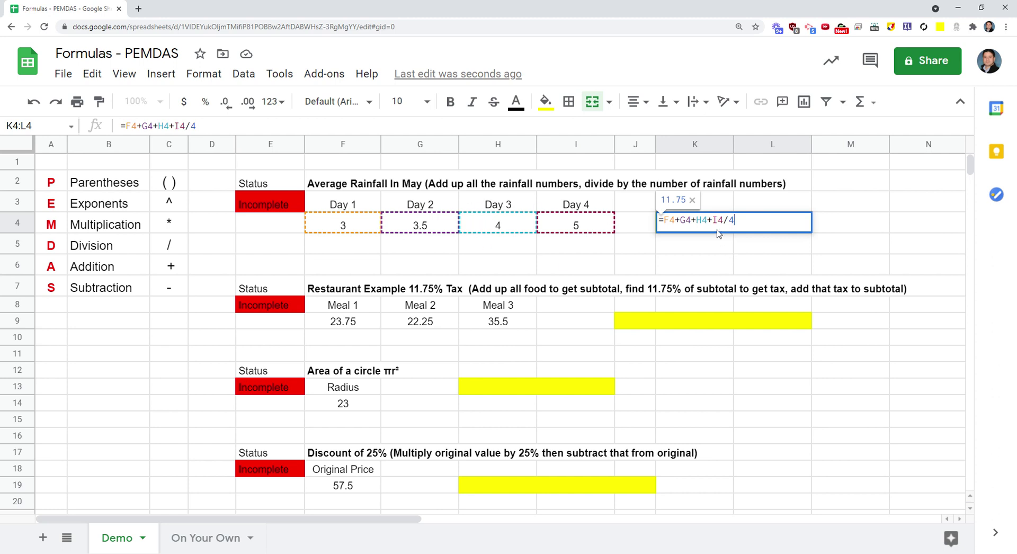
double_click(718, 219)
left_click_drag(718, 219, 734, 219)
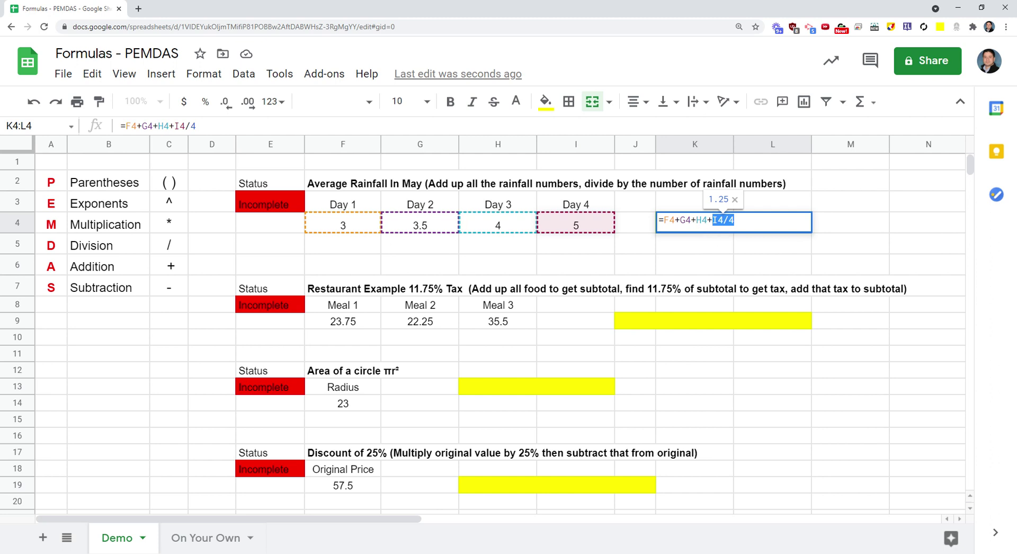
left_click(714, 223)
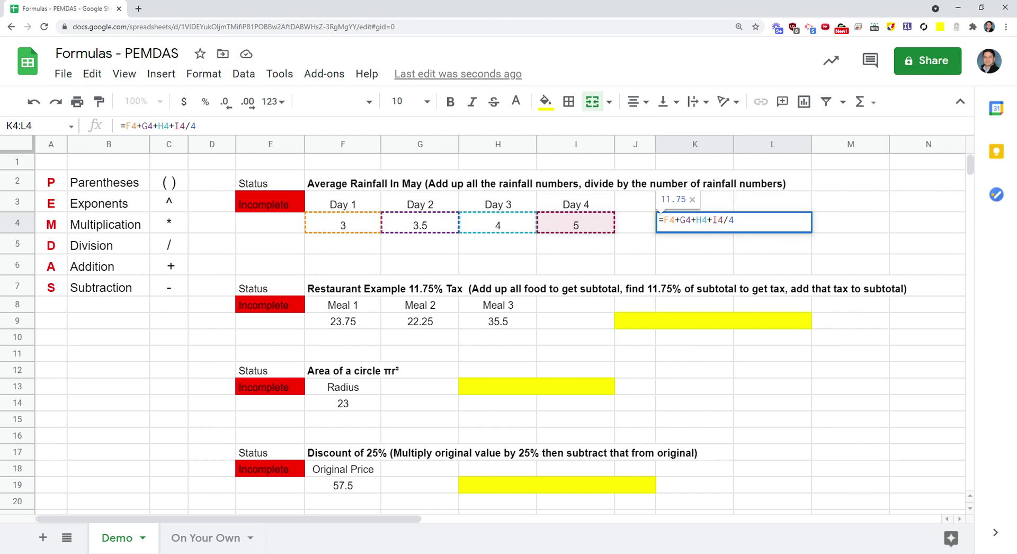
left_click_drag(724, 221, 654, 221)
left_click(725, 222)
Step: Wrap the sum in parentheses so K4 reads =(F4+G4+H4+I4)/4, showing 3.875
left_click(663, 220)
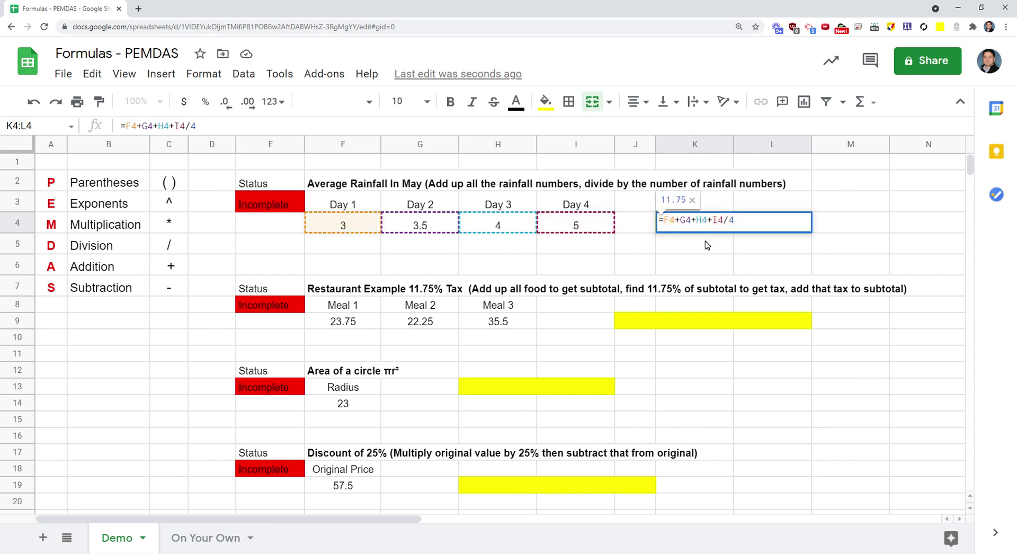
type("(")
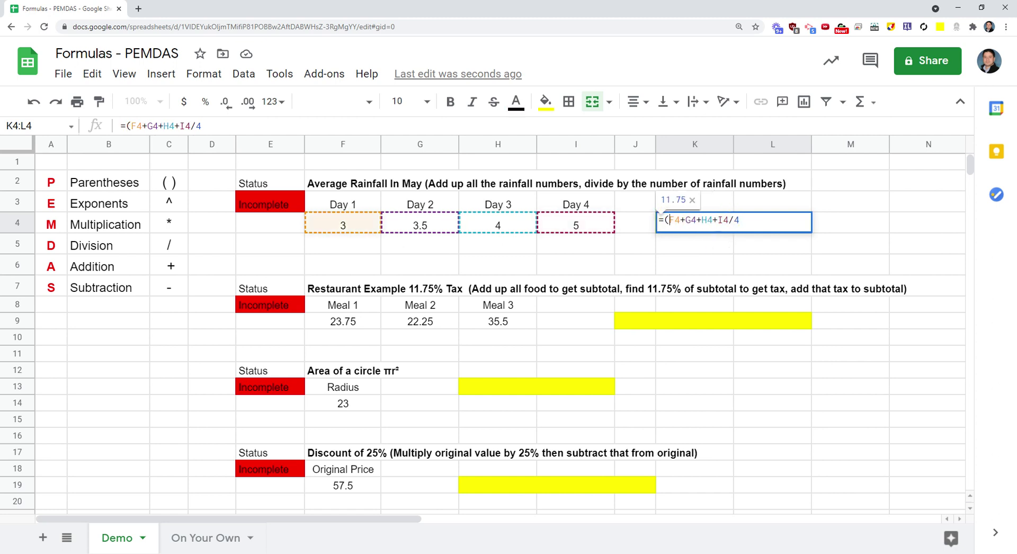
left_click(729, 220)
type(")")
left_click(664, 219)
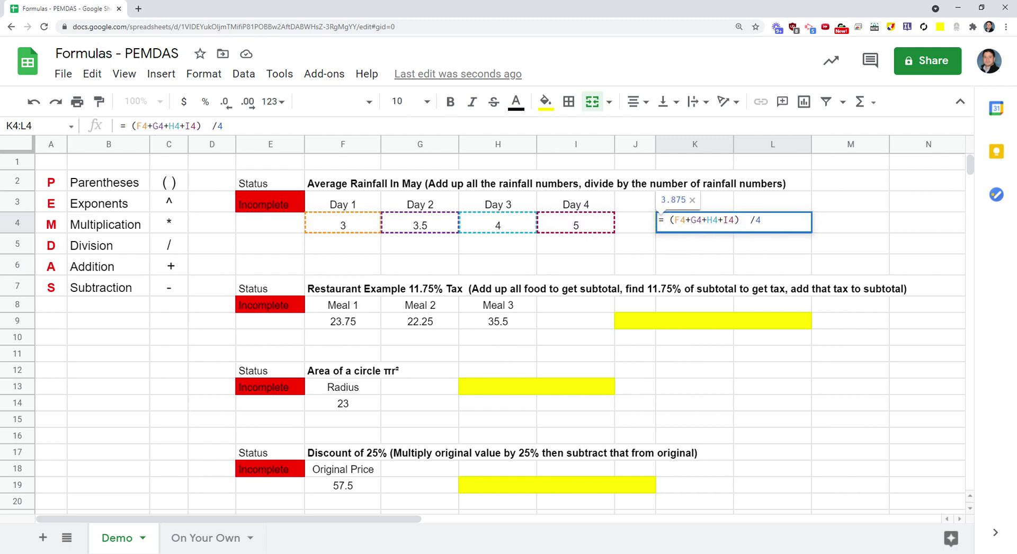
left_click_drag(671, 220, 740, 219)
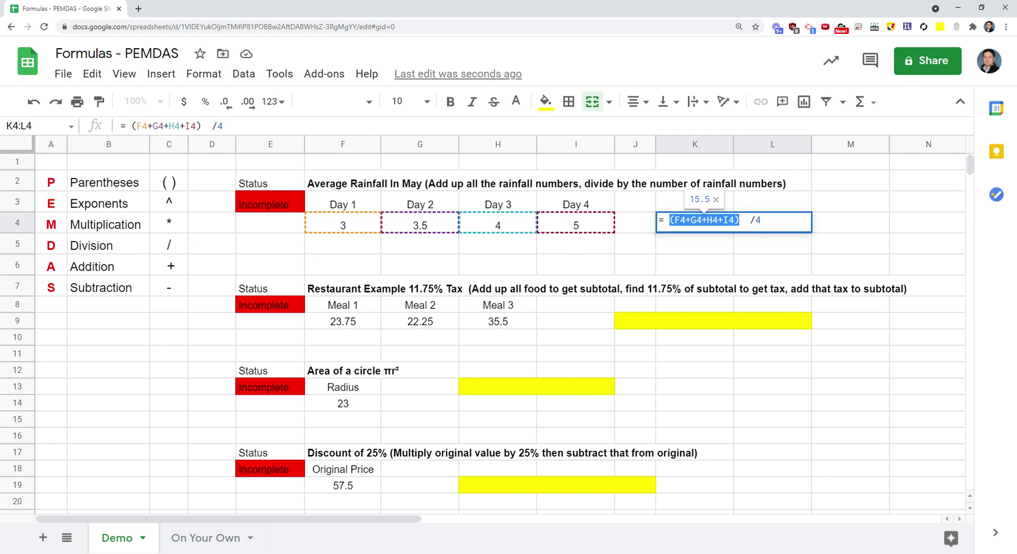
left_click(753, 228)
key("Return")
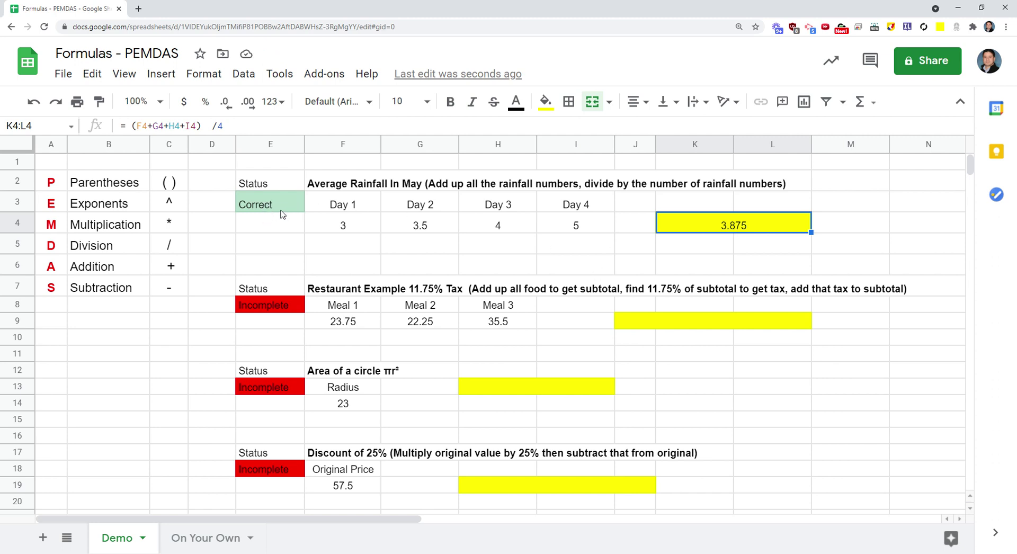
double_click(676, 233)
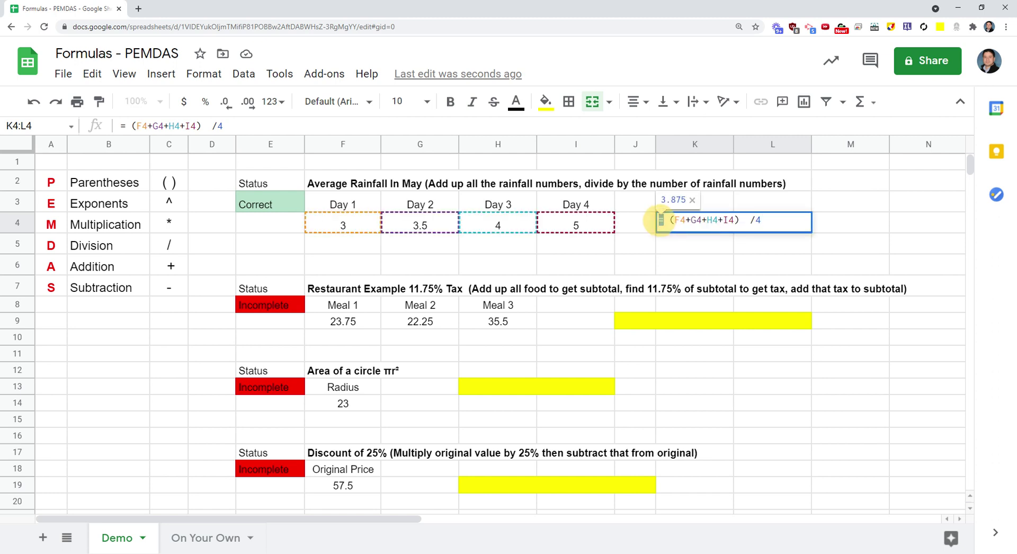
Step: Recommit K4's =(F4+G4+H4+I4)/4 formula, keeping the average at 3.875
left_click(672, 220)
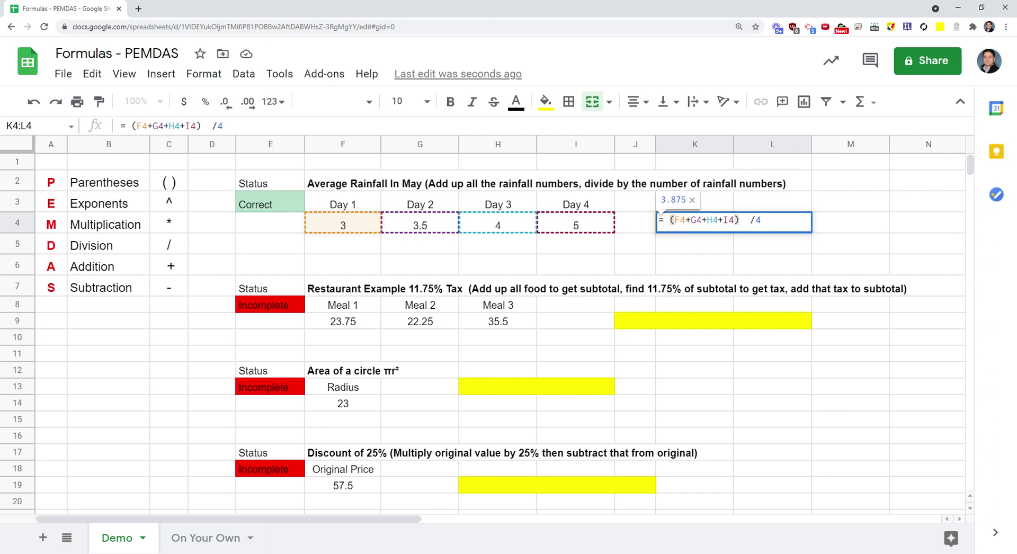
key("Return")
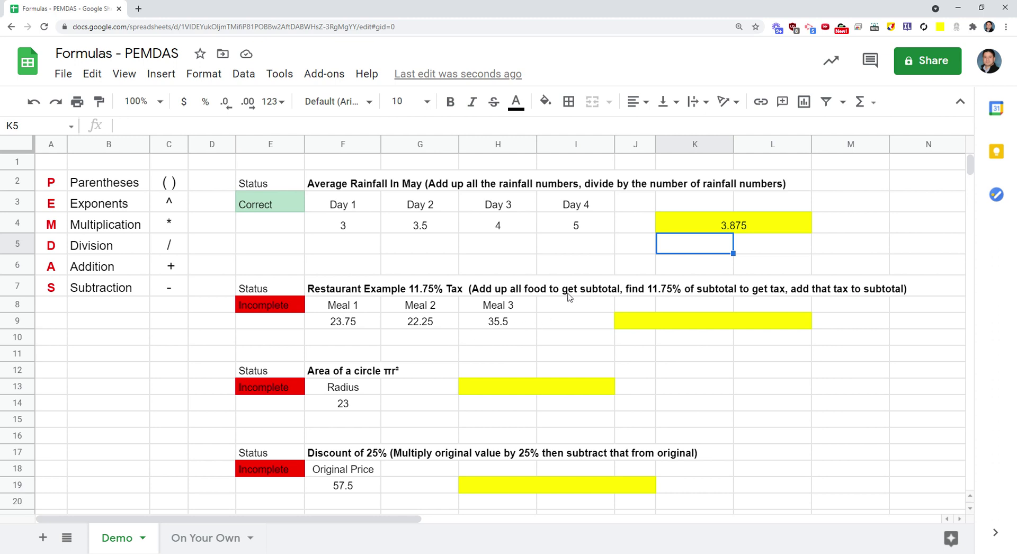
Step: Enter =F9+G9+H9 in the restaurant answer cell J9 to total the three meals
left_click(636, 321)
double_click(636, 320)
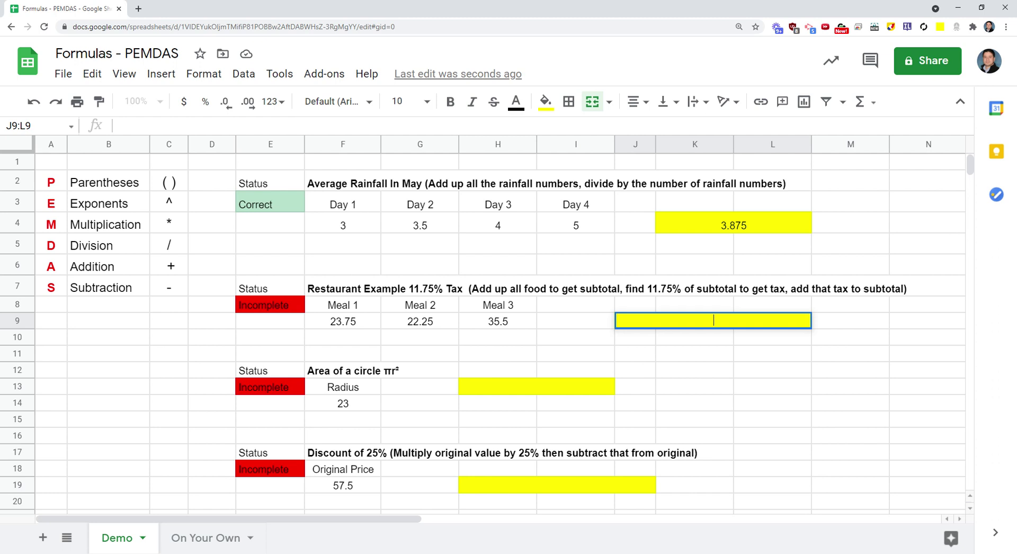
type("=")
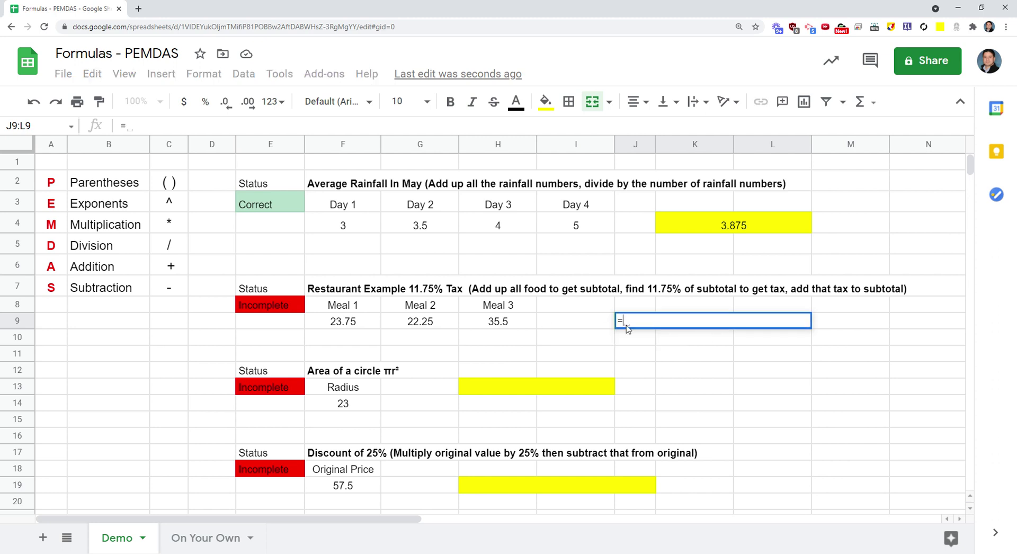
left_click(348, 324)
type("+")
left_click(403, 331)
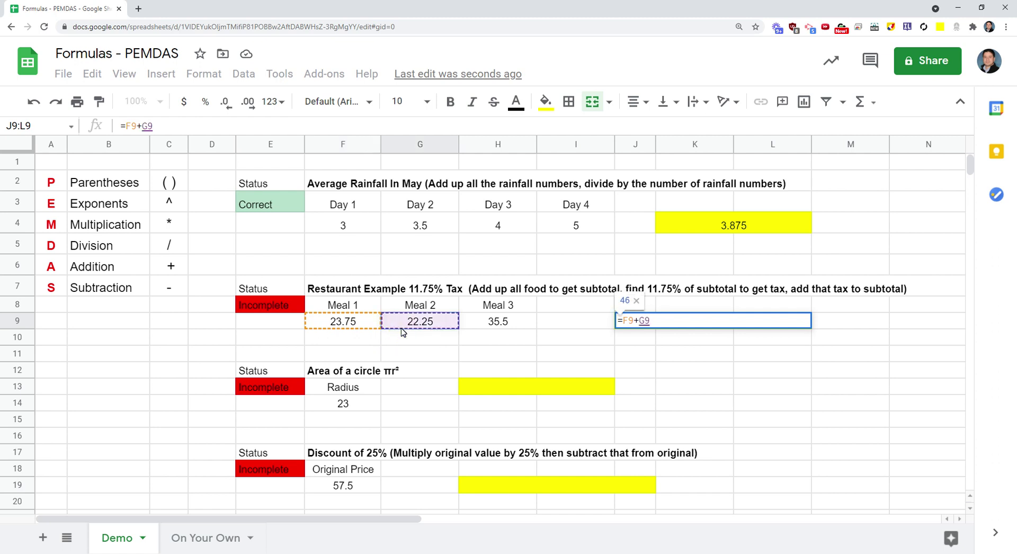
type("+")
left_click(478, 324)
key("Return")
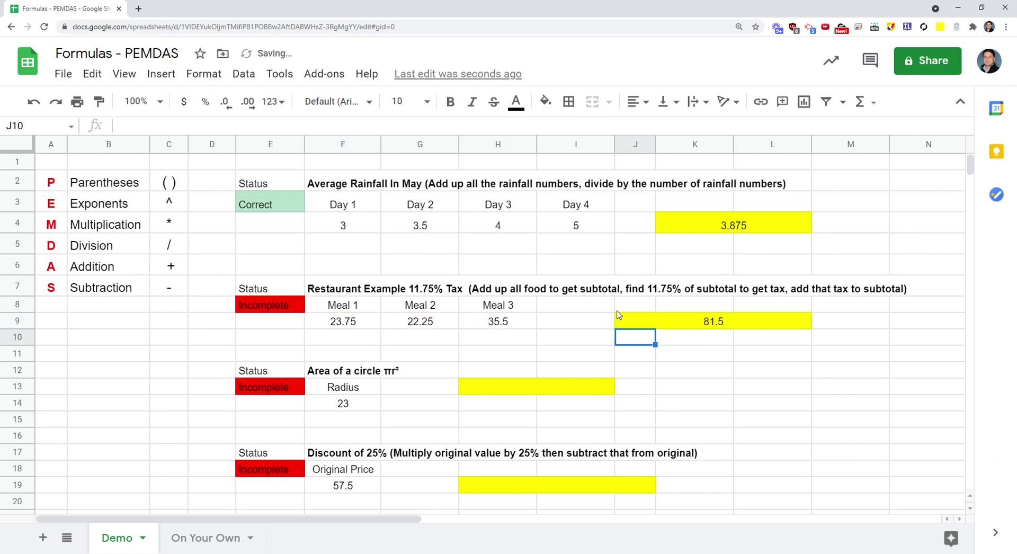
Step: Append *11.75% so J9 reads =F9+G9+H9*11.75%, showing 50.17125
left_click(639, 321)
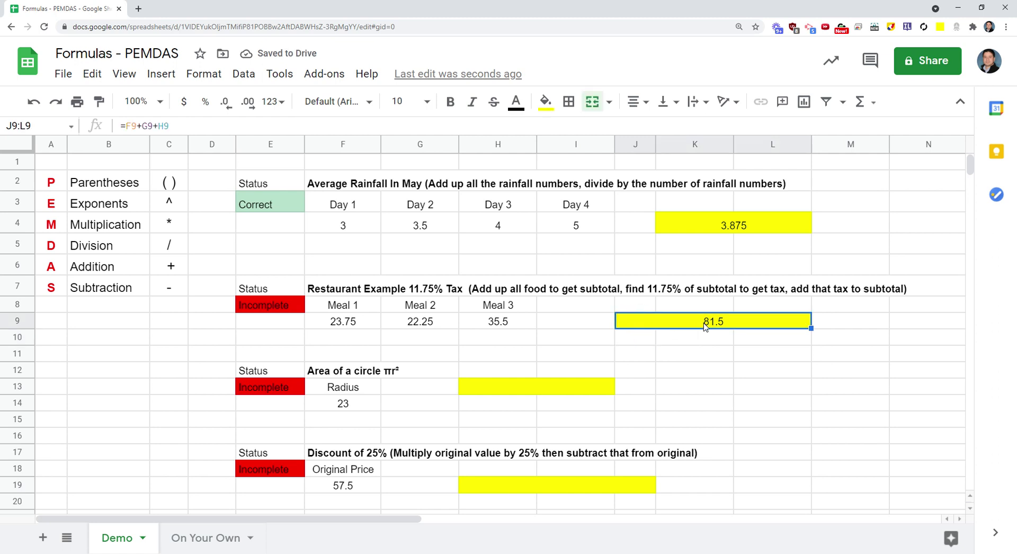
double_click(705, 326)
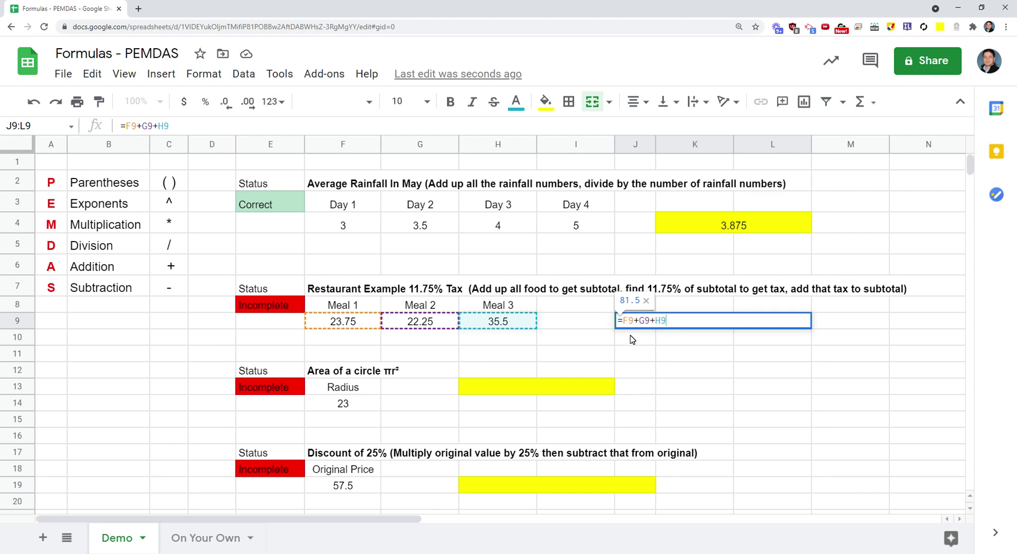
left_click(621, 321)
type("(")
key("End")
type(")")
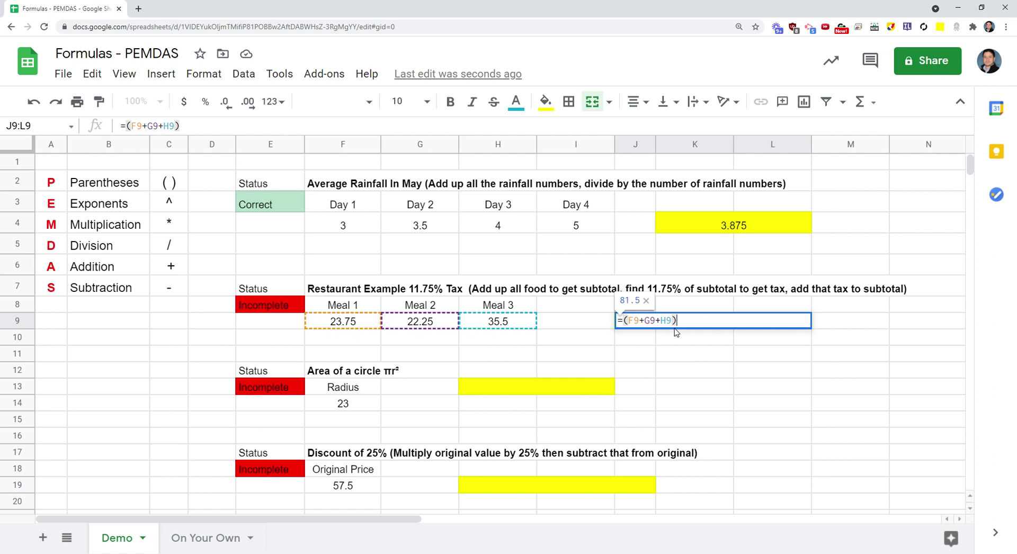
key("BackSpace")
key("BackSpace")
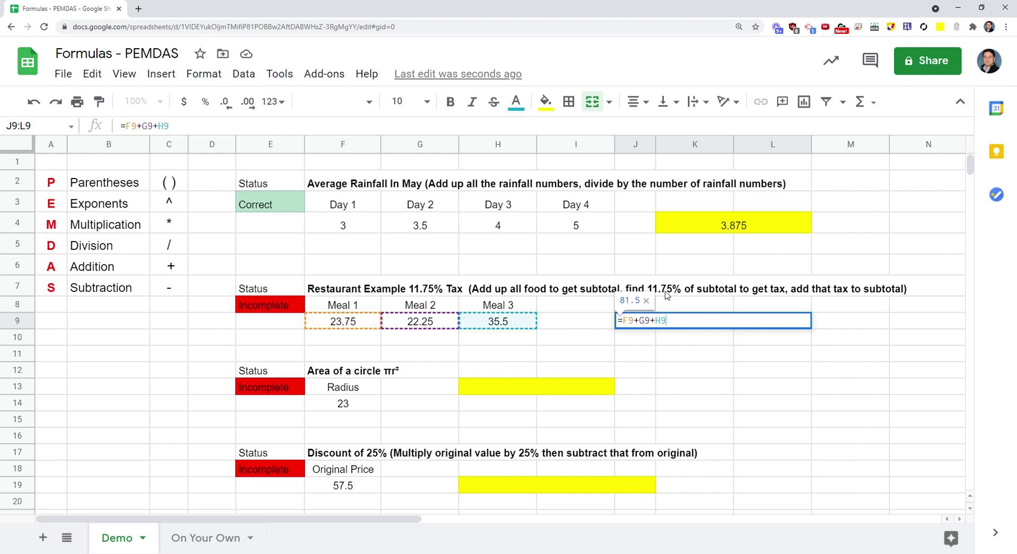
left_click(670, 317)
type("*")
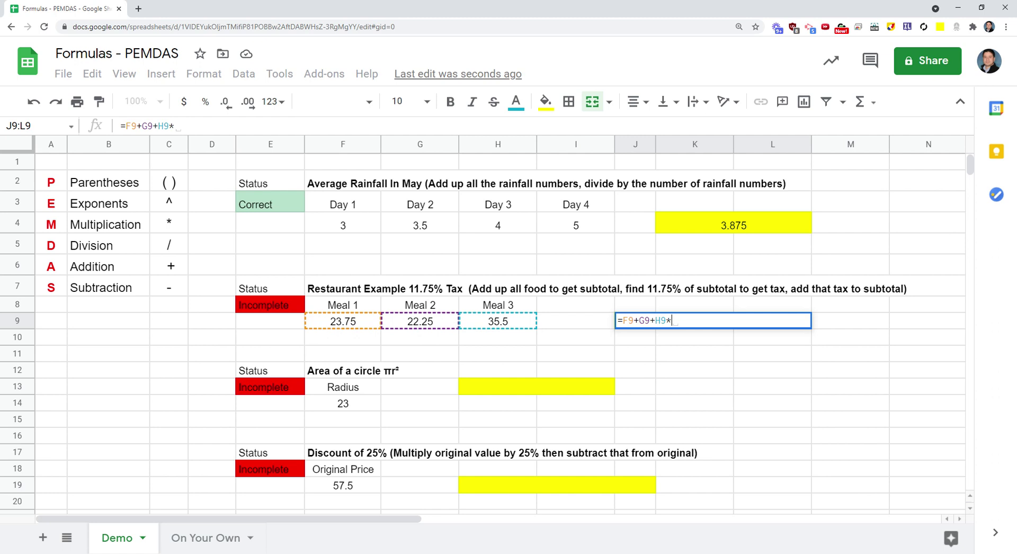
type("11.")
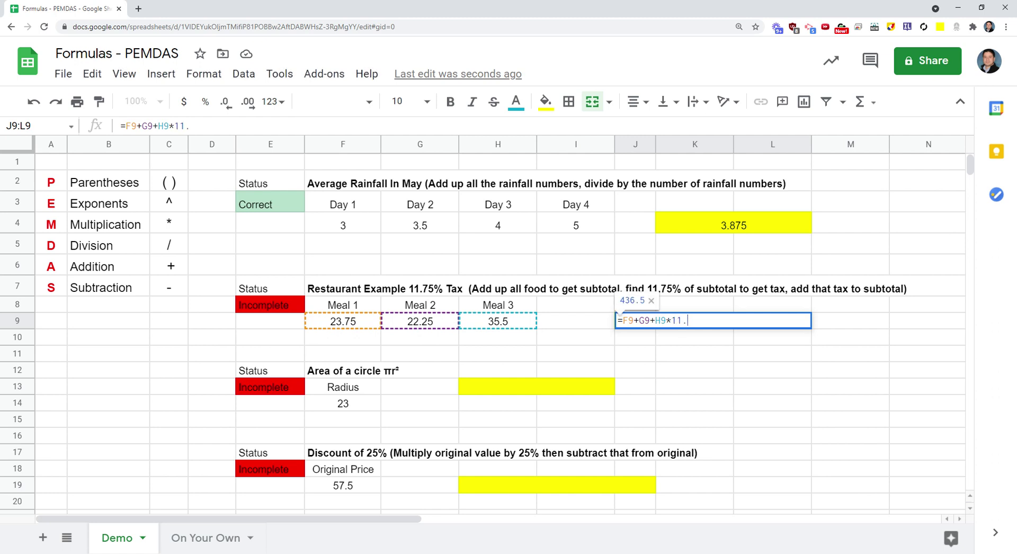
type("75%")
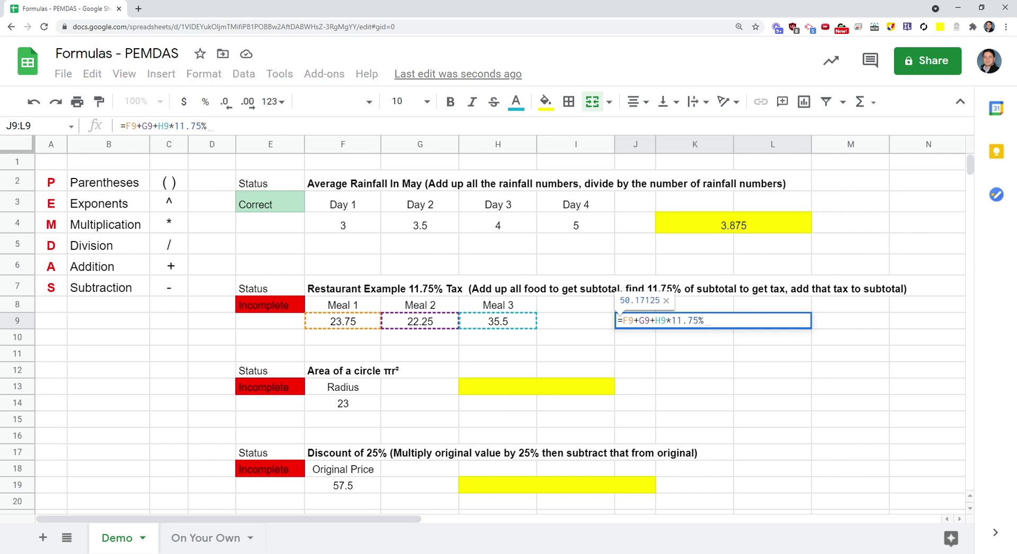
left_click_drag(706, 321, 672, 320)
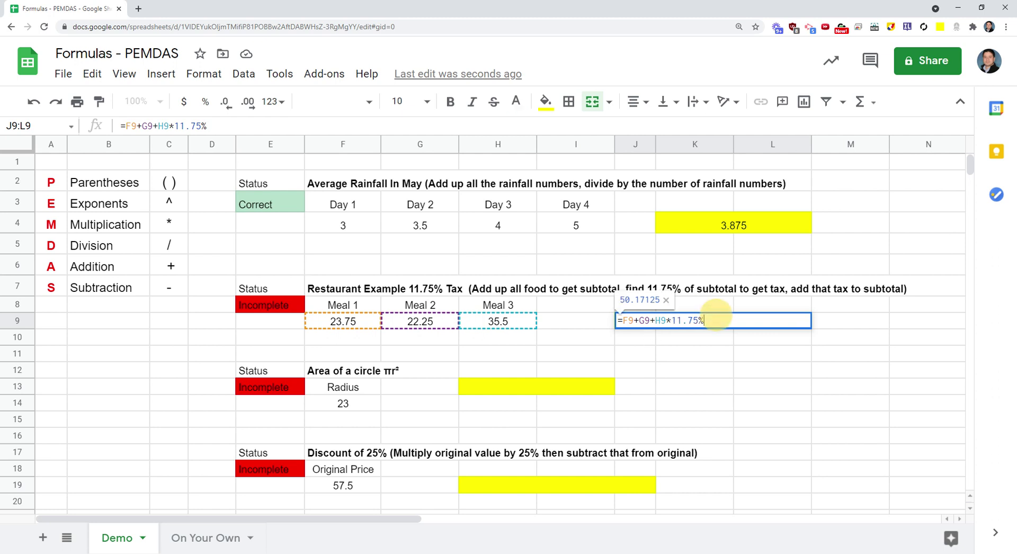
key("Return")
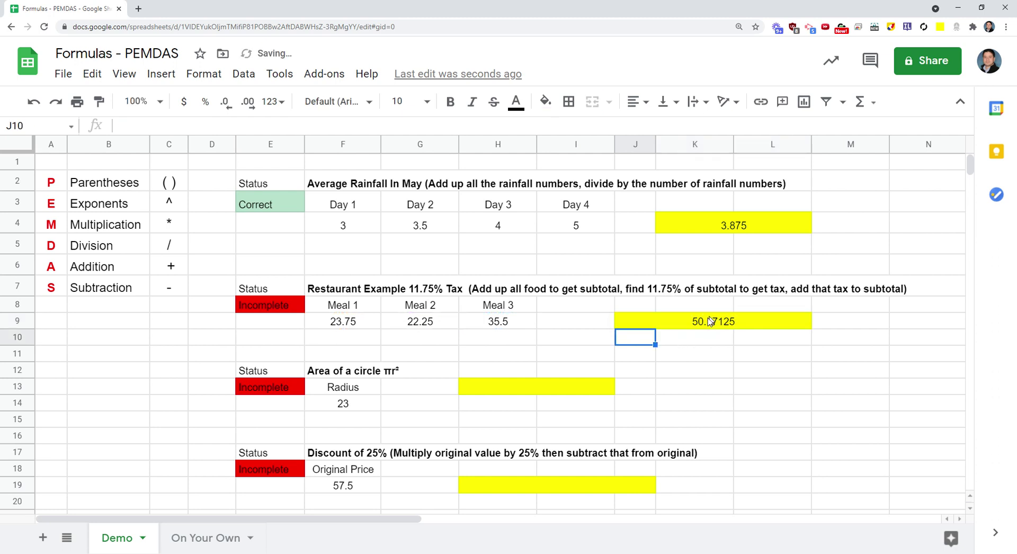
Step: Parenthesise the meal sum so J9 becomes =(F9+G9+H9)*11.75%, showing 9.57625
double_click(698, 329)
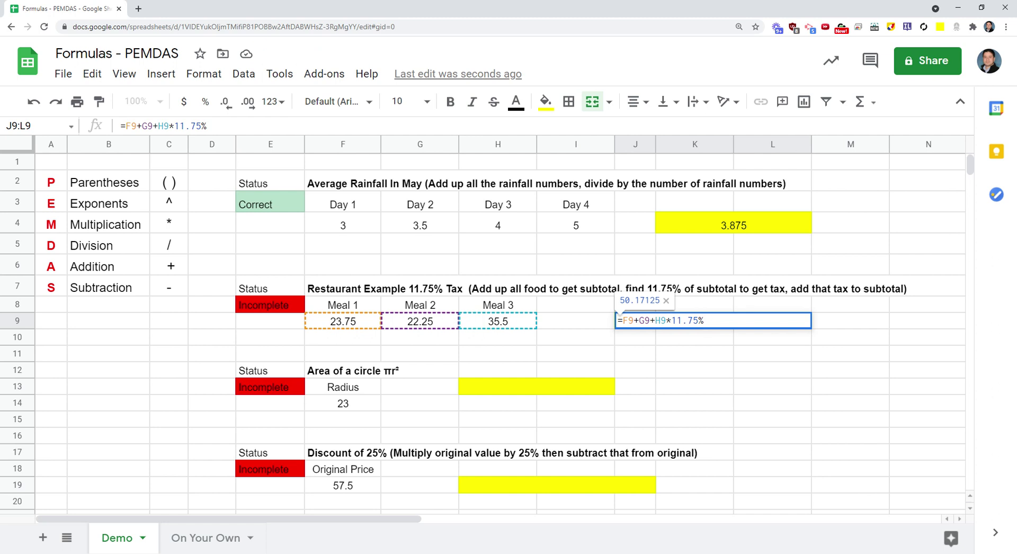
key("Return")
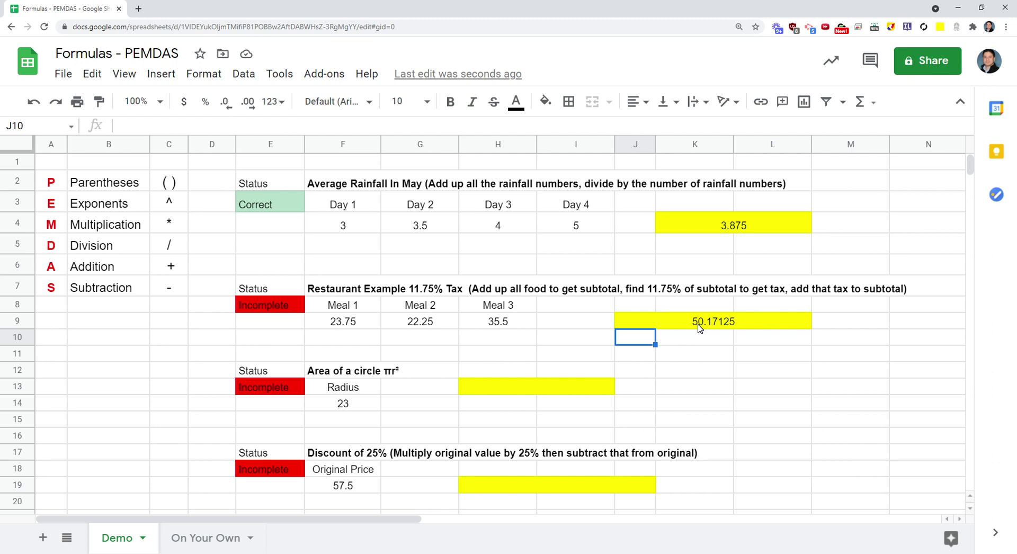
double_click(699, 324)
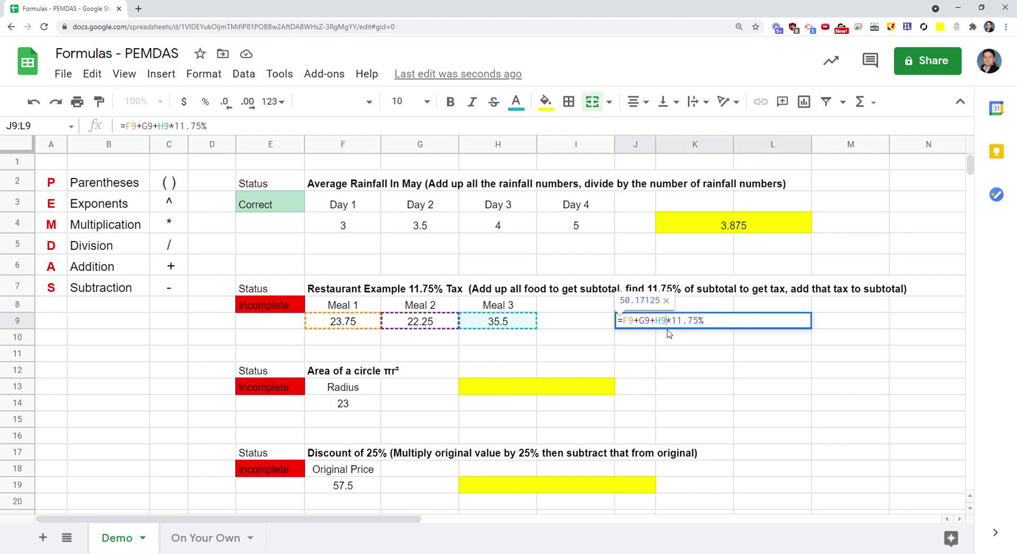
left_click(667, 320)
left_click(620, 320)
left_click(682, 320)
left_click(637, 321)
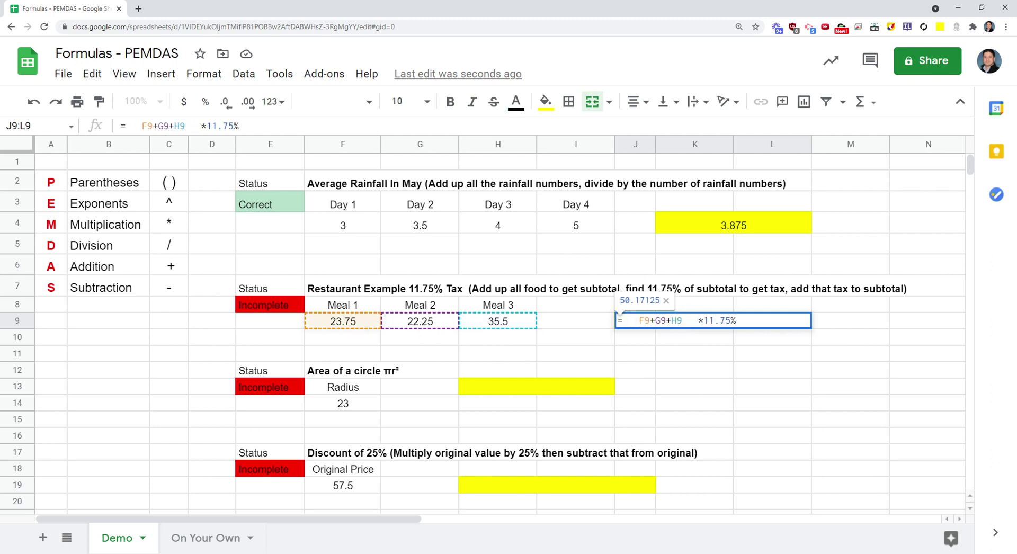
type("(")
left_click(687, 320)
type(")")
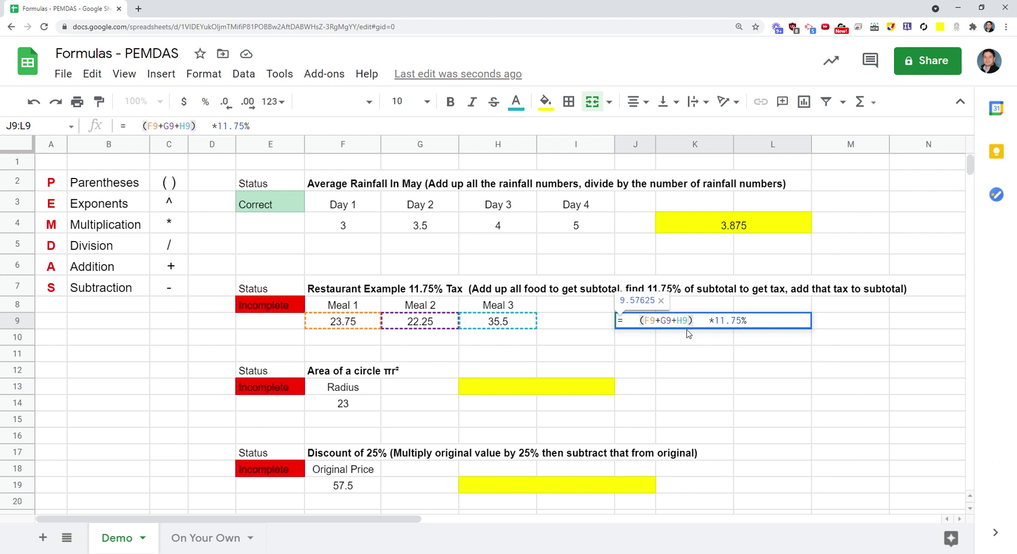
left_click_drag(695, 320, 636, 324)
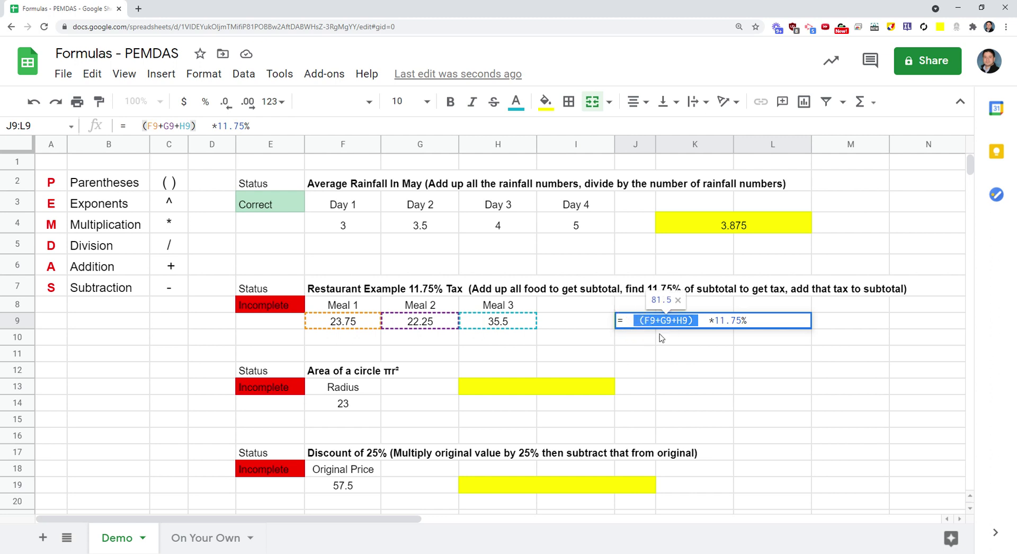
left_click(749, 321)
key("Return")
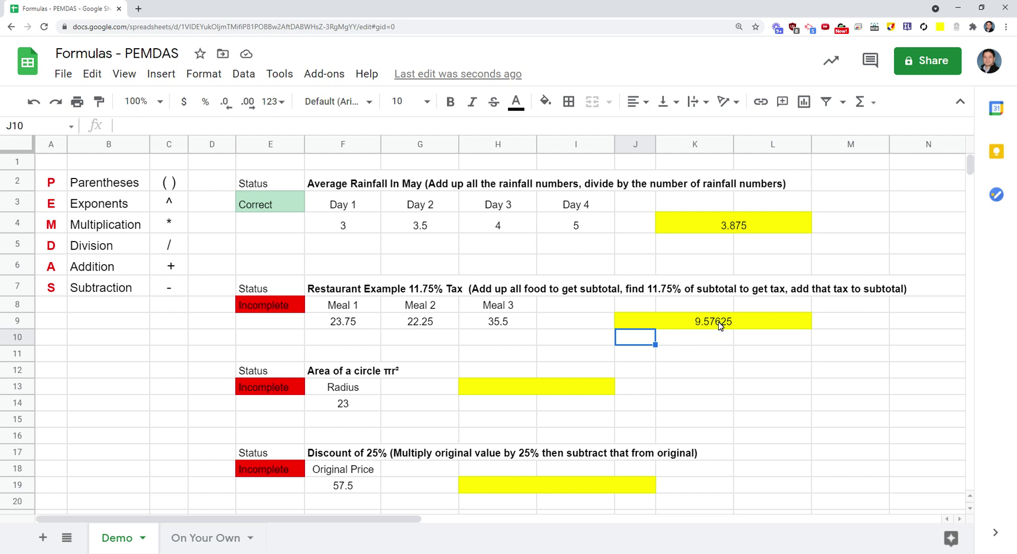
Step: Remove stray spaces and wrap J9's formula as =((F9+G9+H9)*11.75%)
left_click(721, 325)
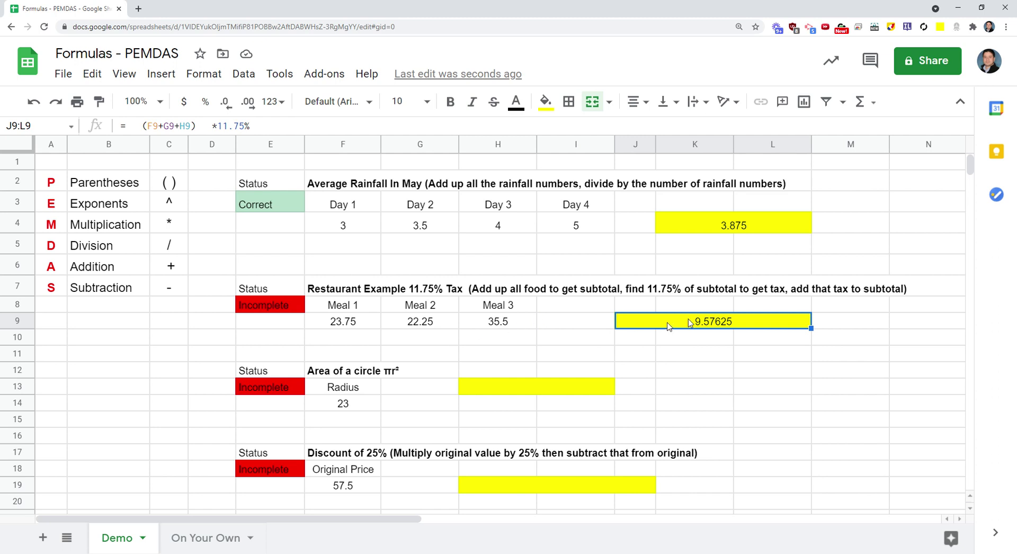
double_click(734, 322)
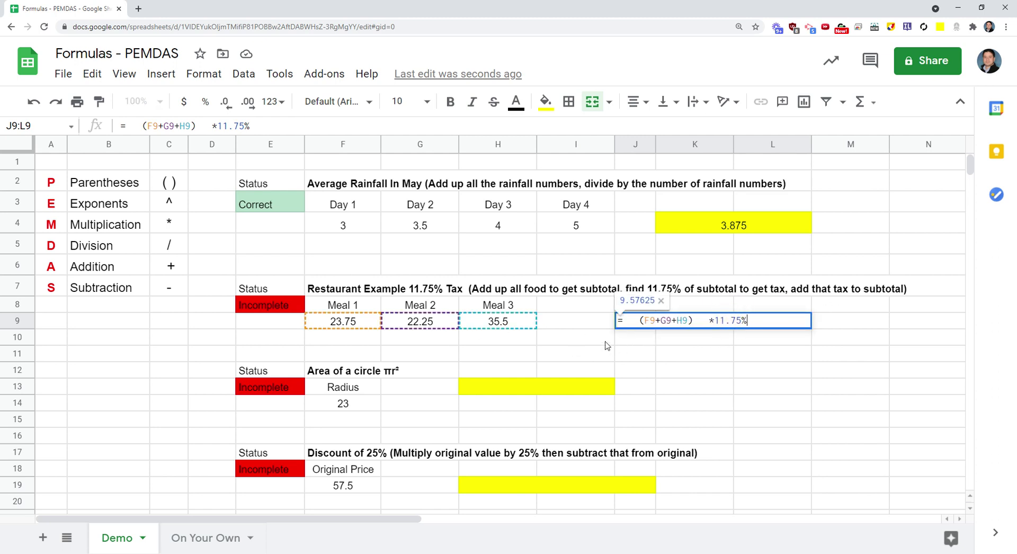
left_click(714, 320)
key("Left")
key("Left")
key("Left")
key("BackSpace")
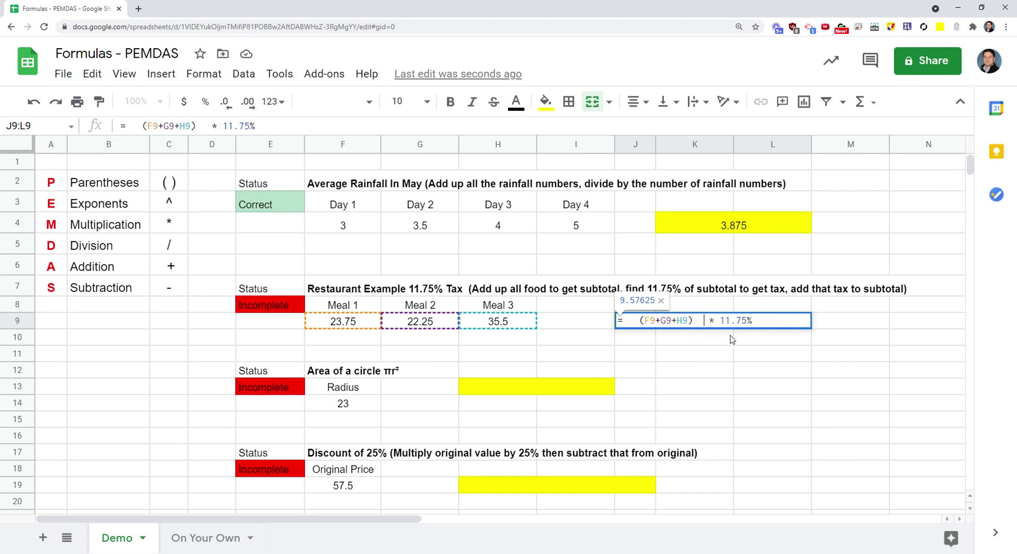
key("BackSpace")
left_click(643, 320)
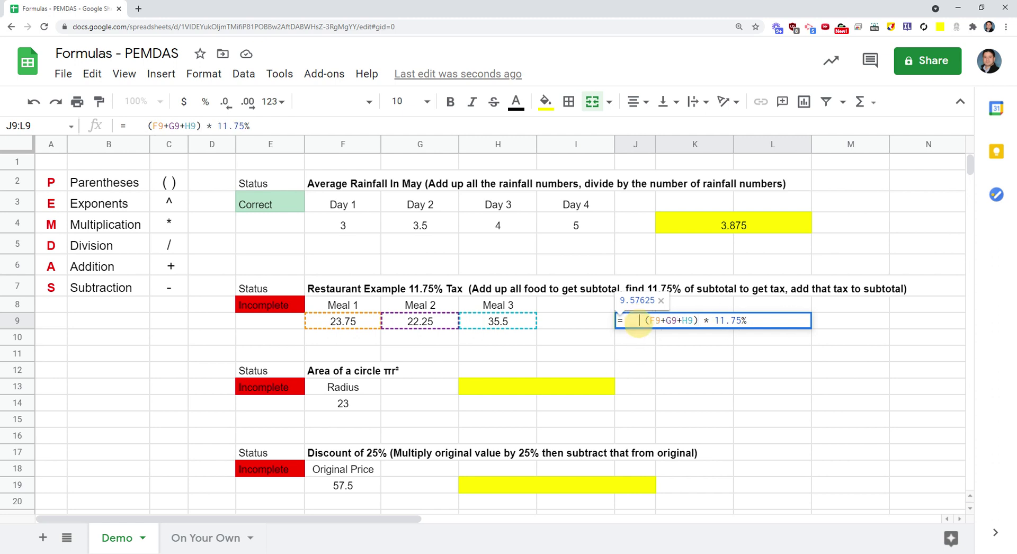
type("(")
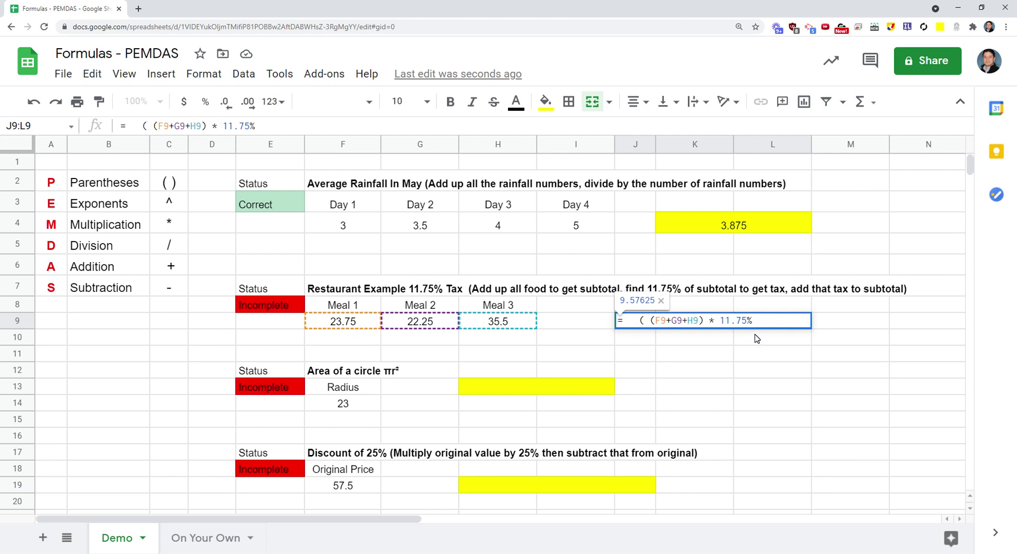
left_click(763, 320)
type(")")
mouse_move(756, 320)
left_mouse_down()
mouse_move(649, 329)
mouse_move(779, 318)
mouse_move(769, 320)
left_mouse_up()
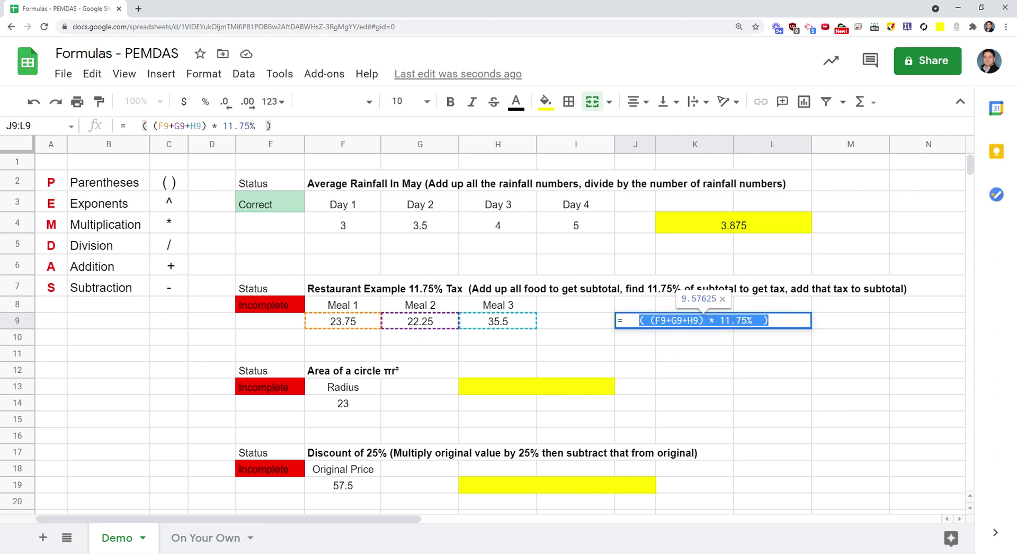
key("Return")
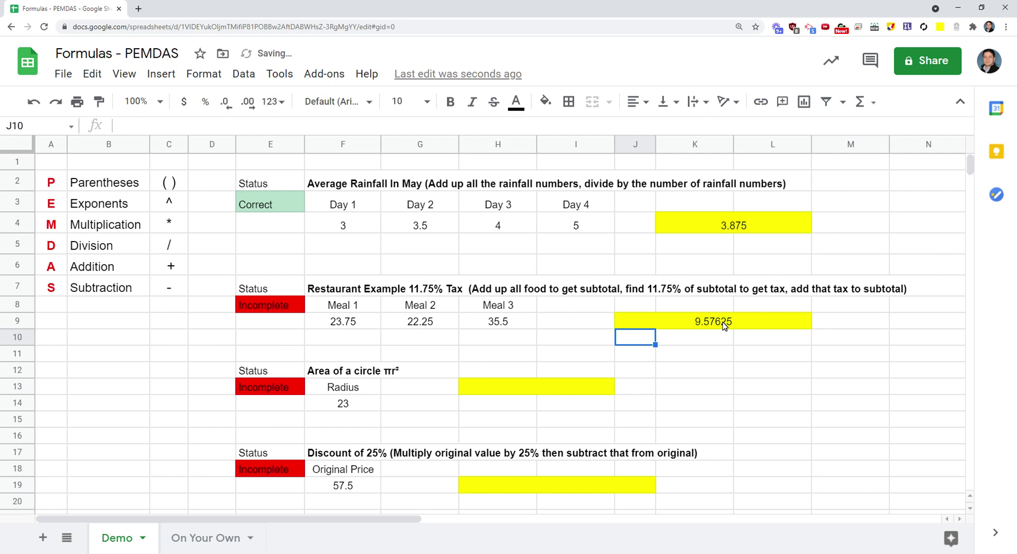
Step: Append +(F9+G9+H9) to J9's tax formula so the total reaches 91.07625
left_click(723, 326)
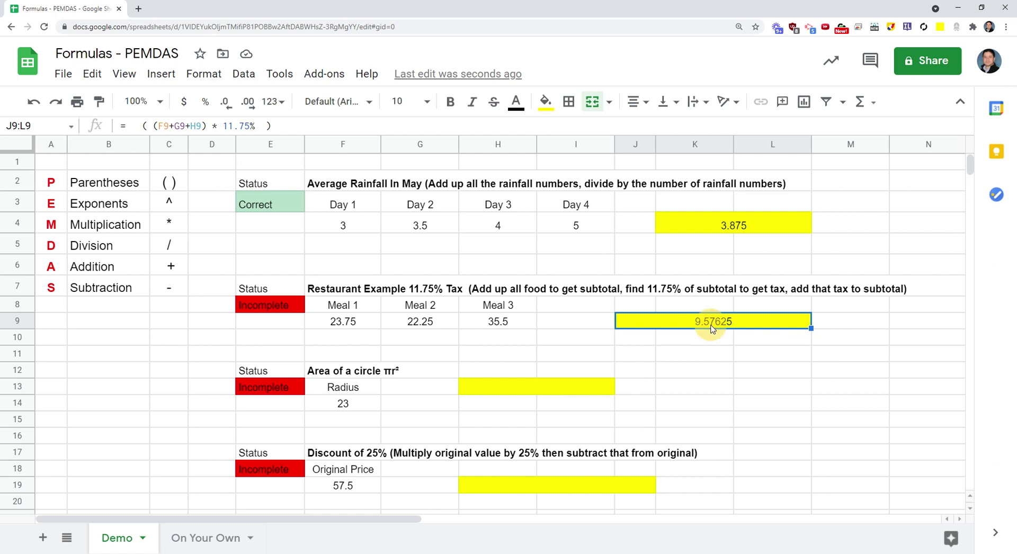
double_click(712, 325)
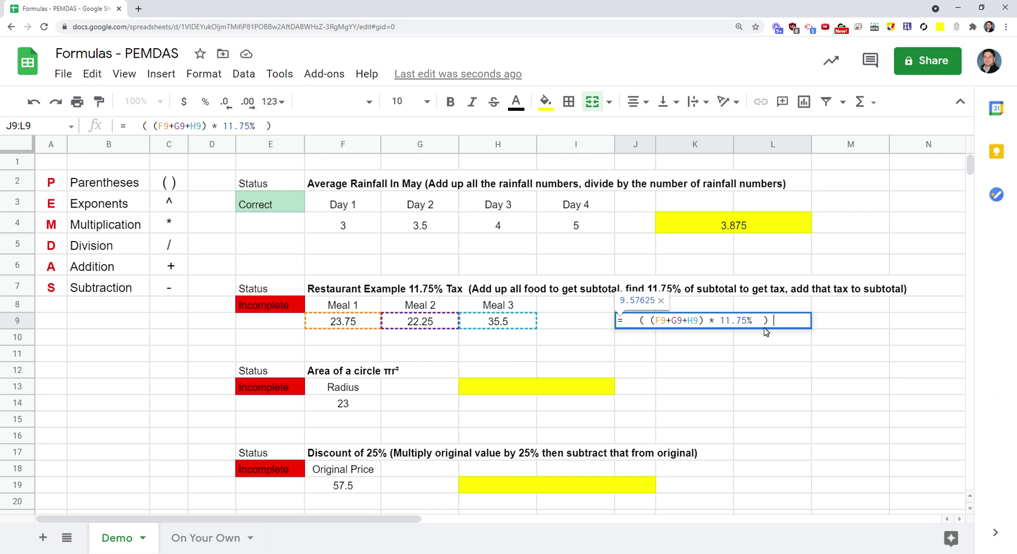
type("+")
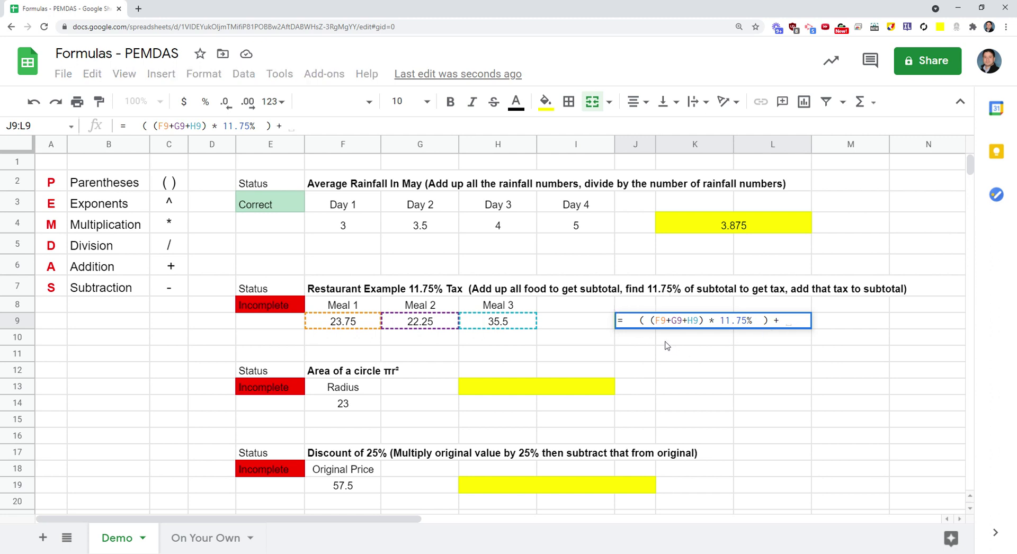
left_click_drag(652, 320, 704, 321)
key("ctrl+c")
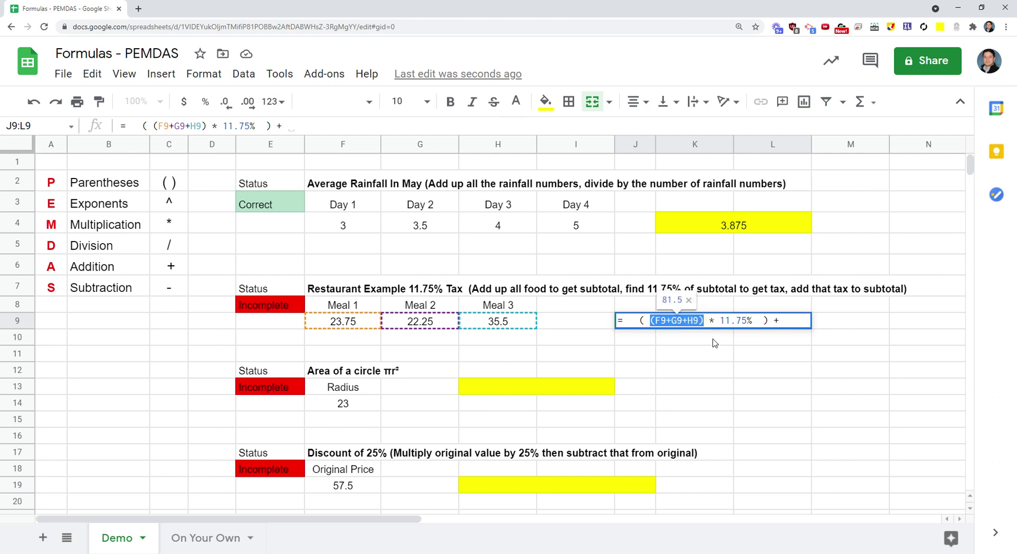
left_click(792, 320)
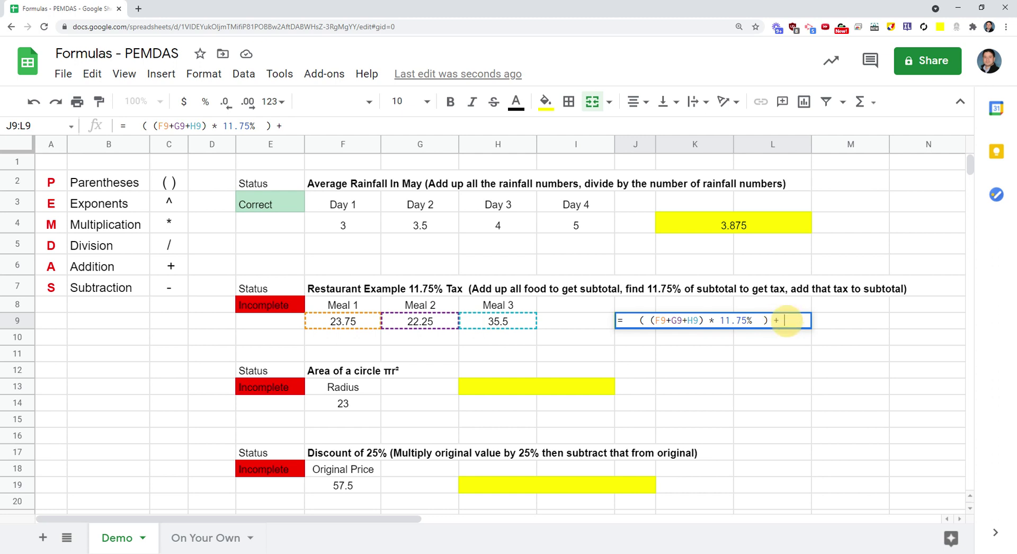
key("ctrl+v")
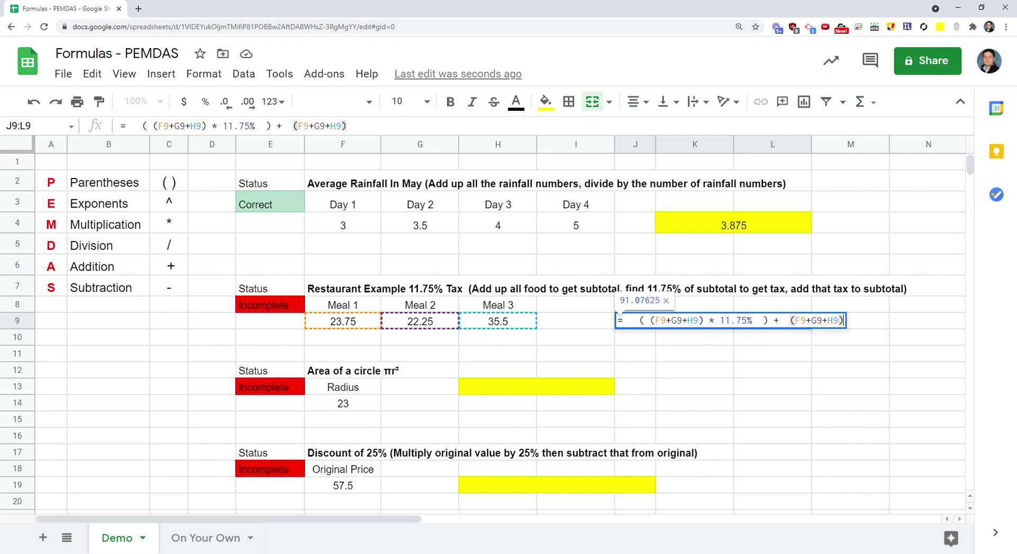
left_click_drag(640, 320, 768, 321)
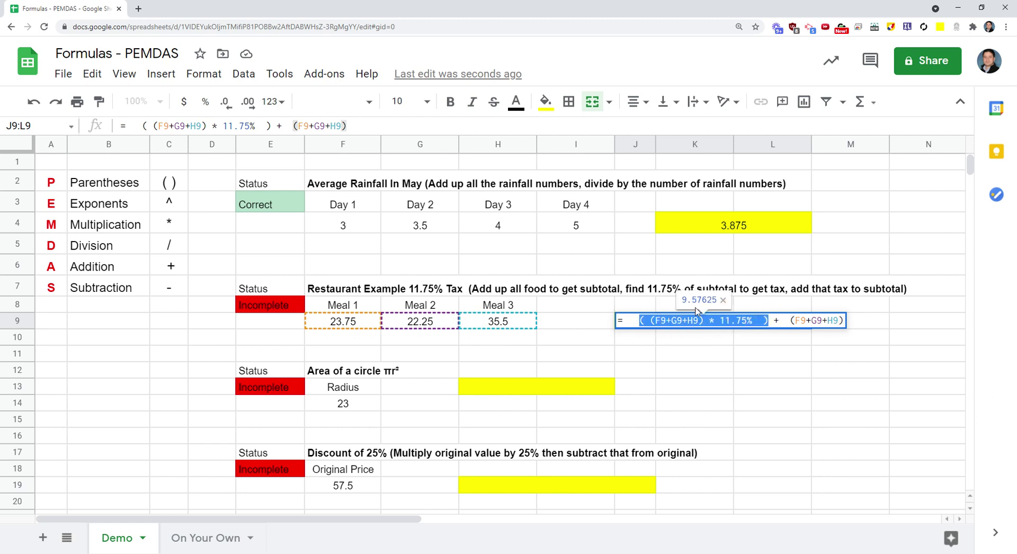
left_click(790, 321)
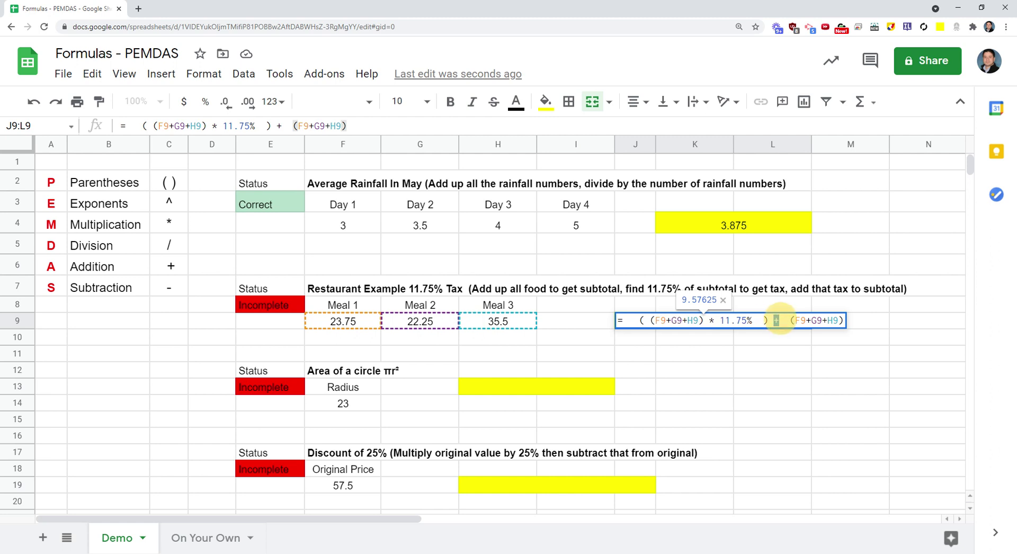
left_click_drag(791, 320, 845, 321)
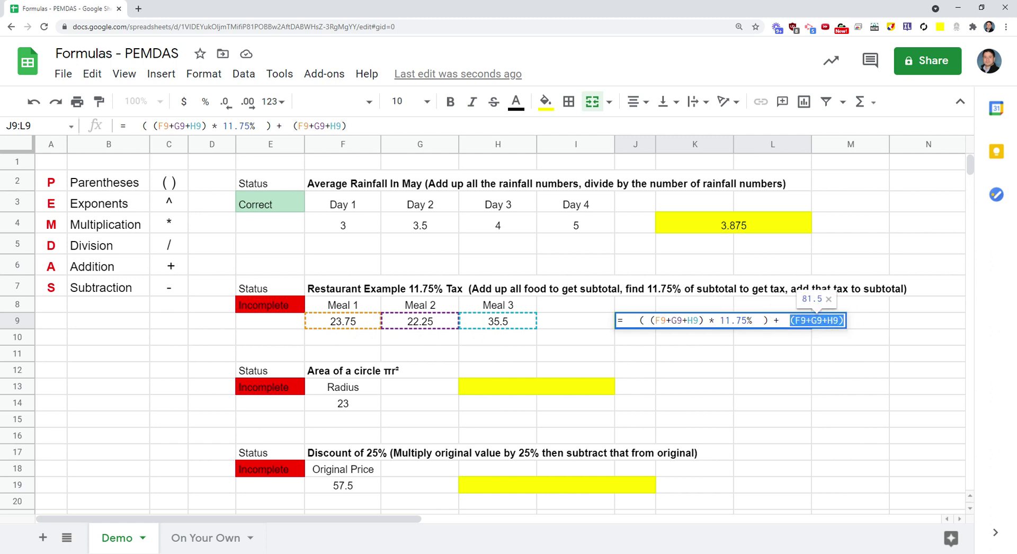
left_click(841, 320)
key("Return")
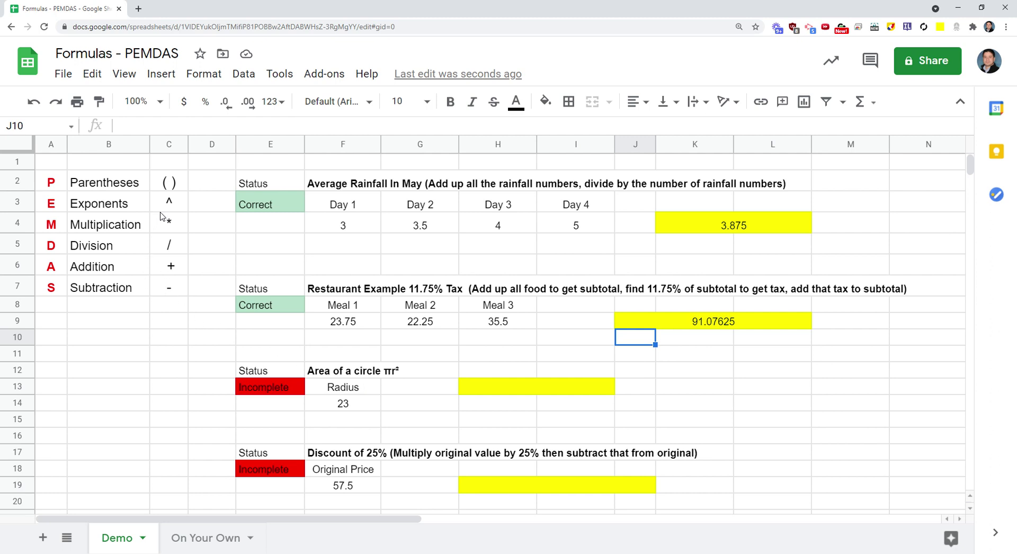
Step: Enter =3.14*F14*F14 in H13, giving 1661.06 for the radius of 23
left_click(470, 389)
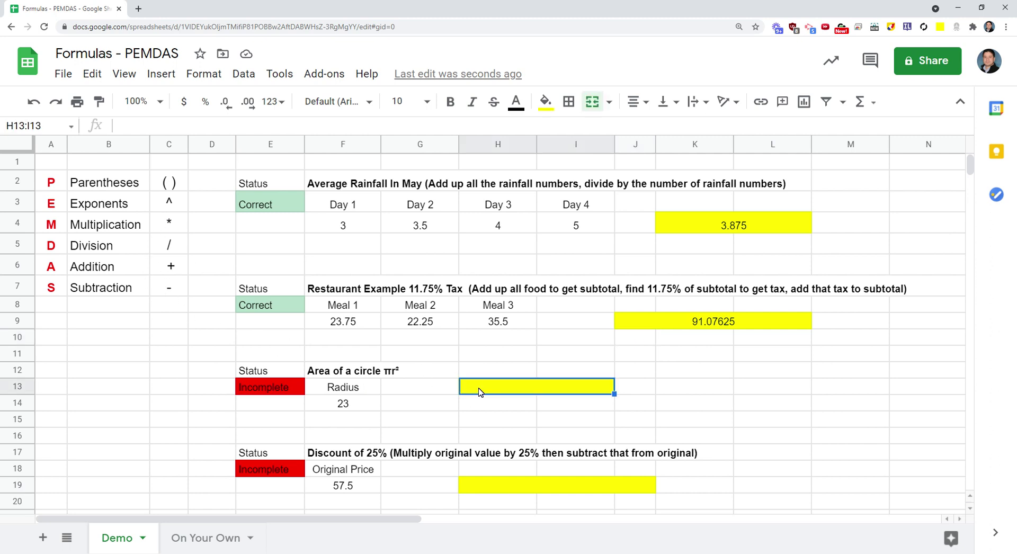
type("=")
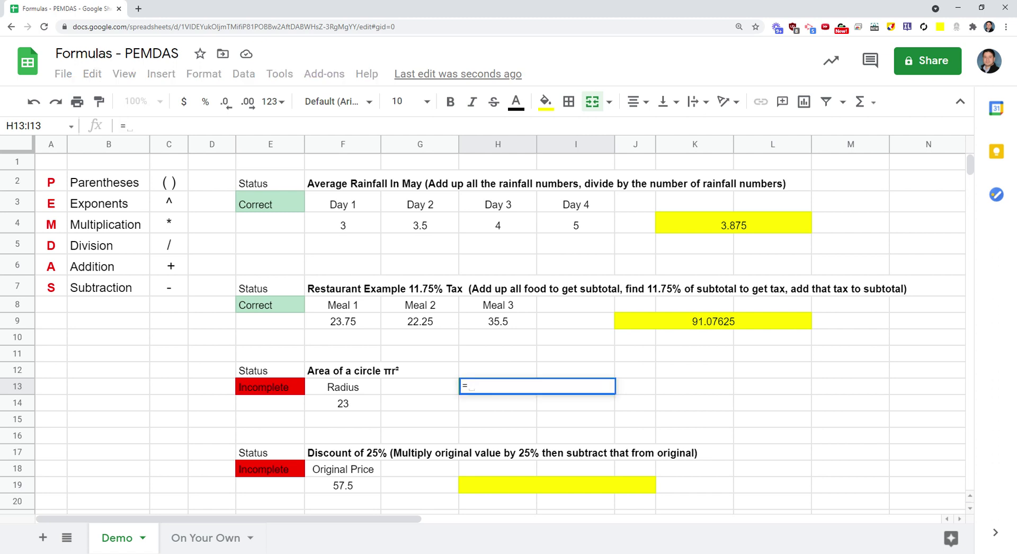
type("3.14")
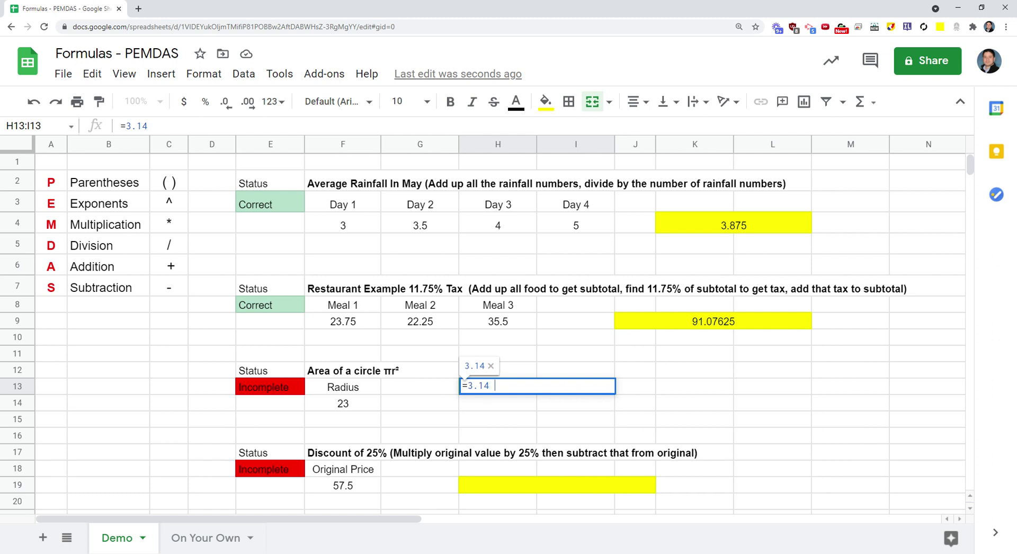
type("*")
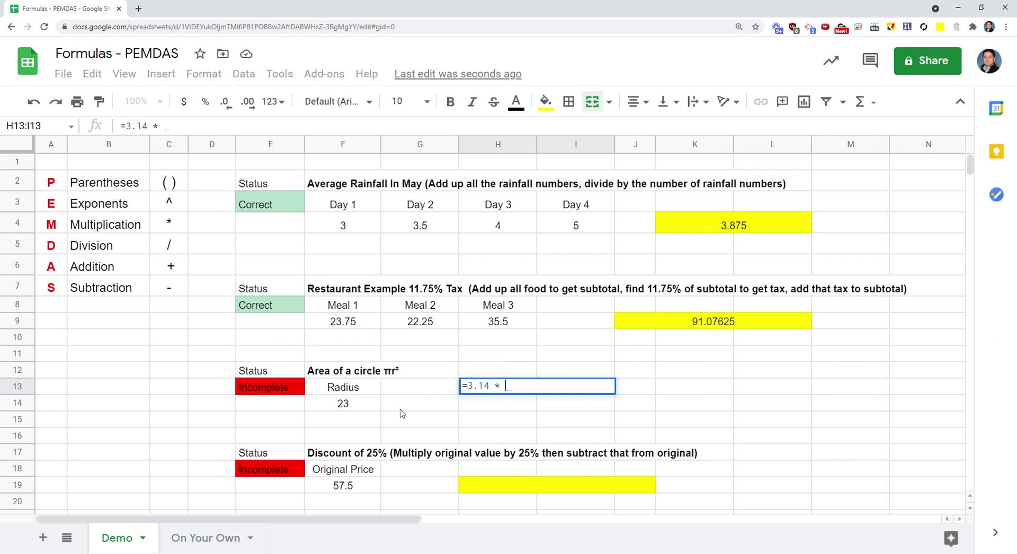
left_click(351, 408)
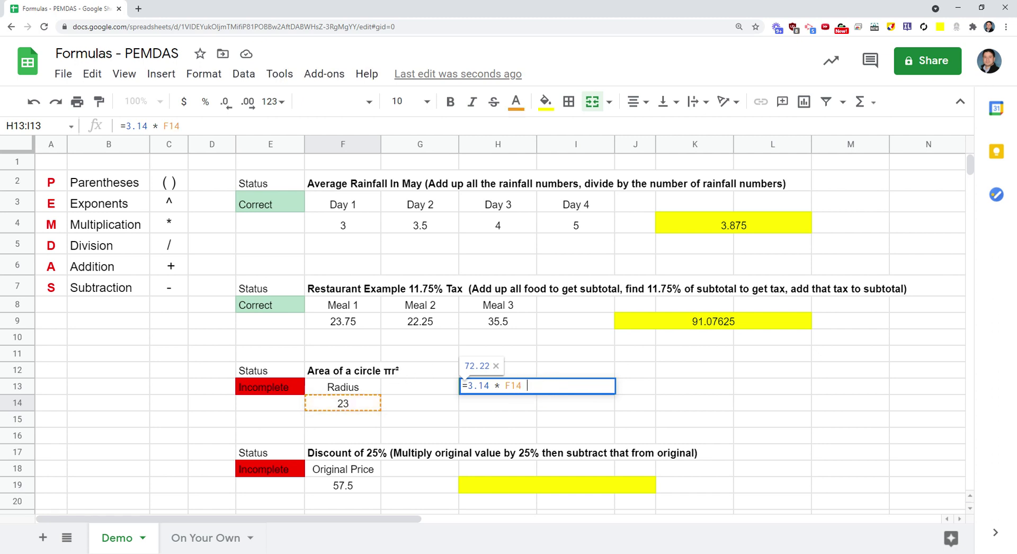
type("*F")
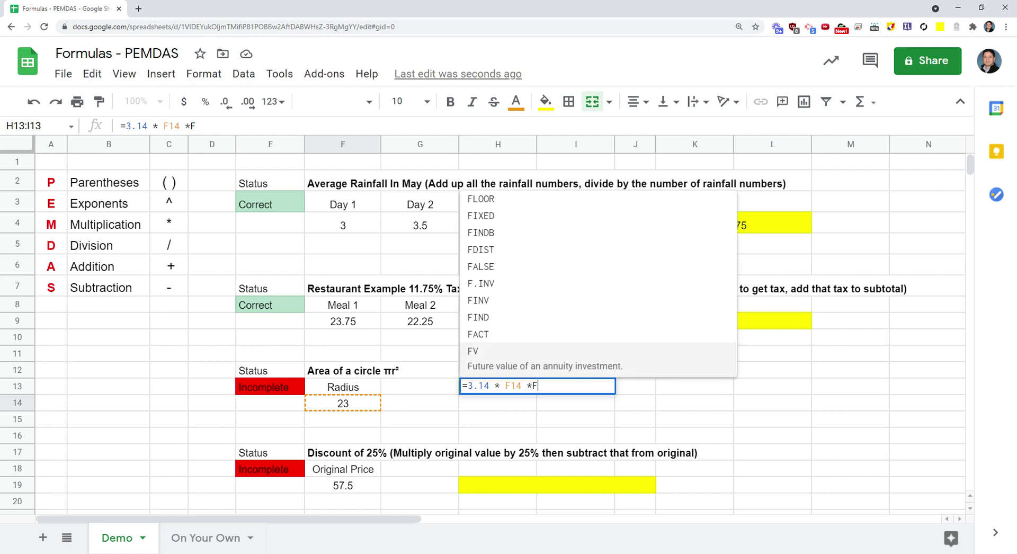
type("14")
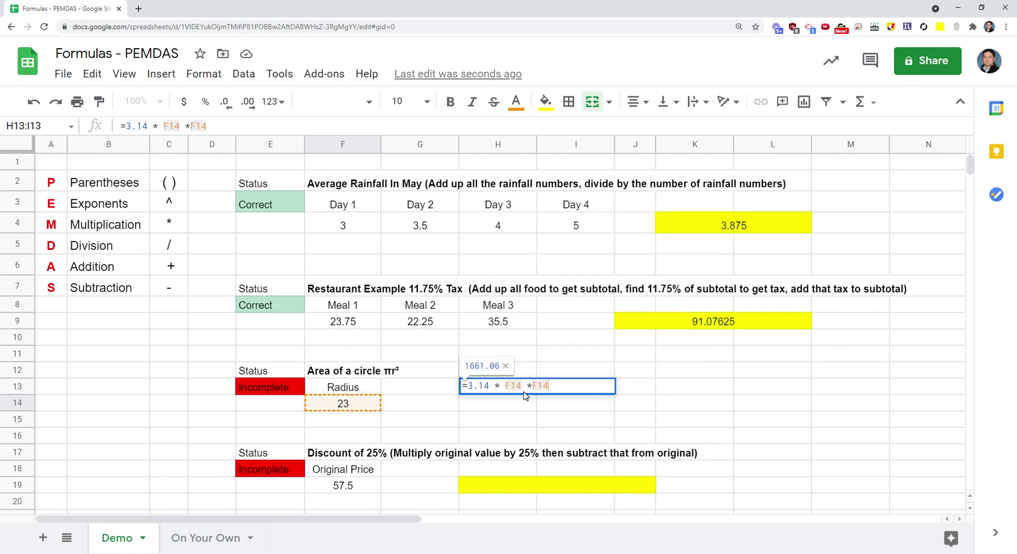
key("Return")
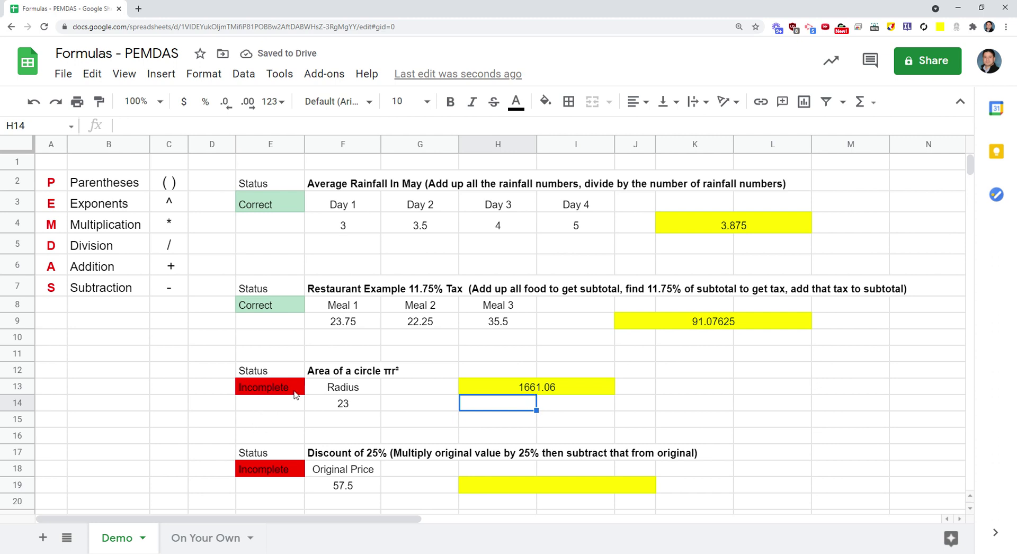
Step: Replace the repeated *F14 in H13 with ^2, making the formula =3.14*F14^2
double_click(497, 383)
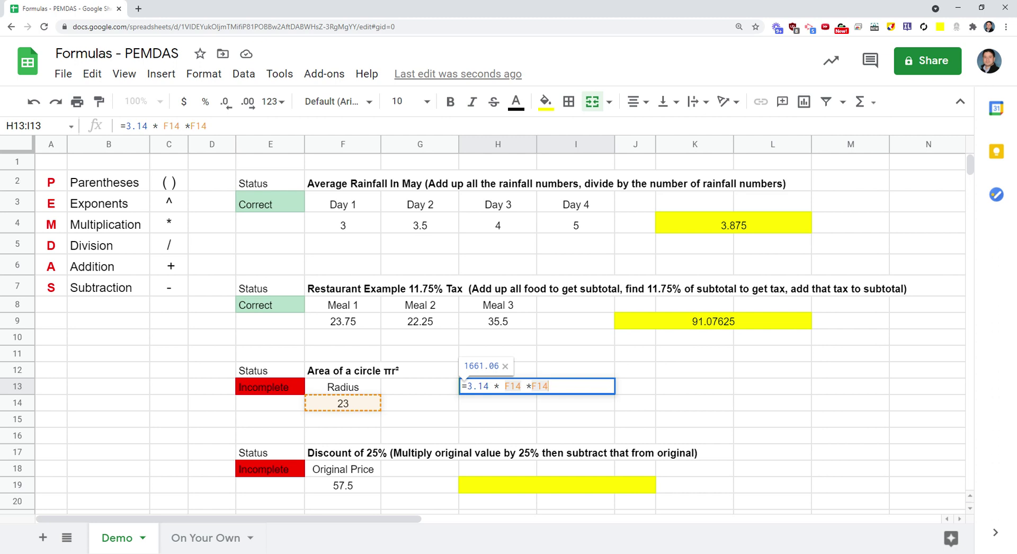
key("shift+End")
key("BackSpace")
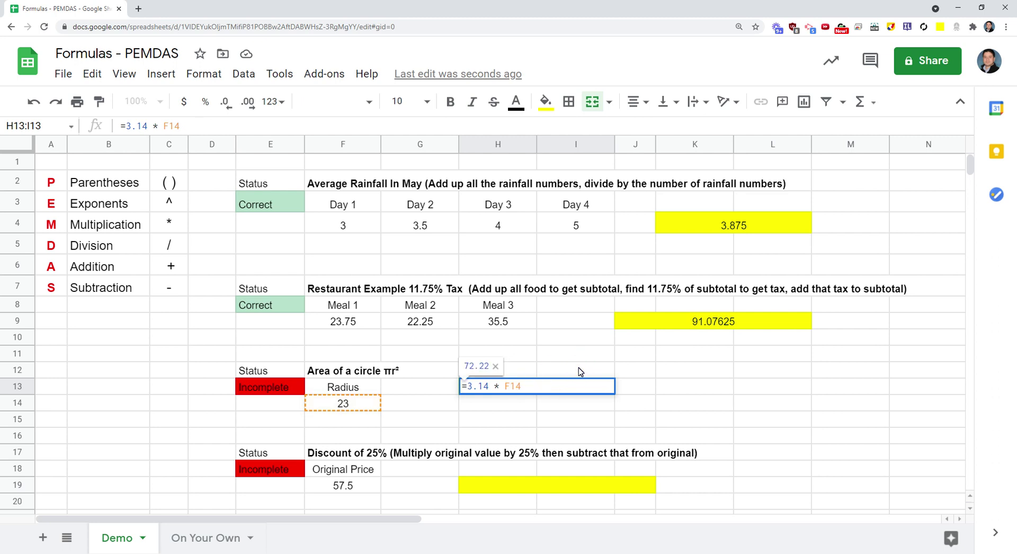
type("^ ")
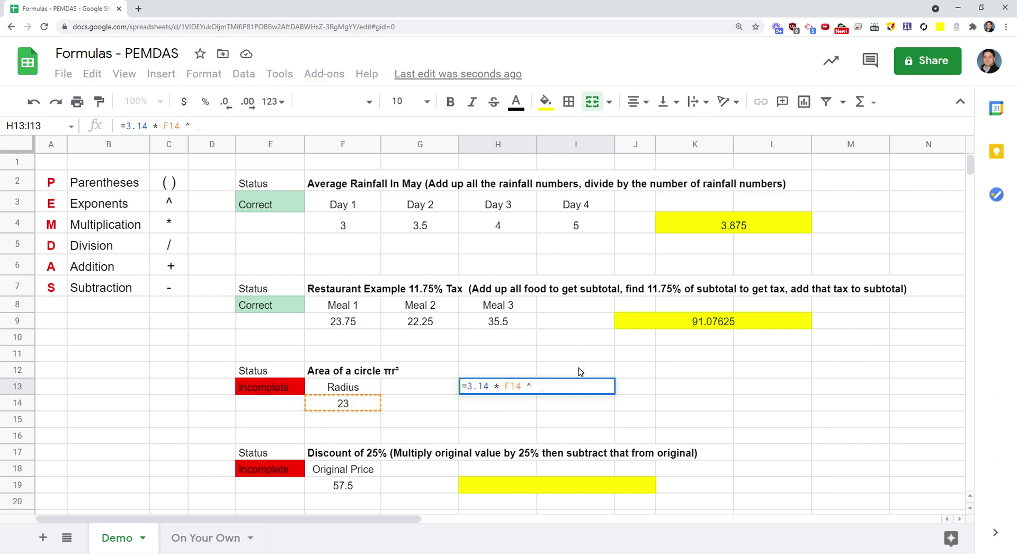
type("2")
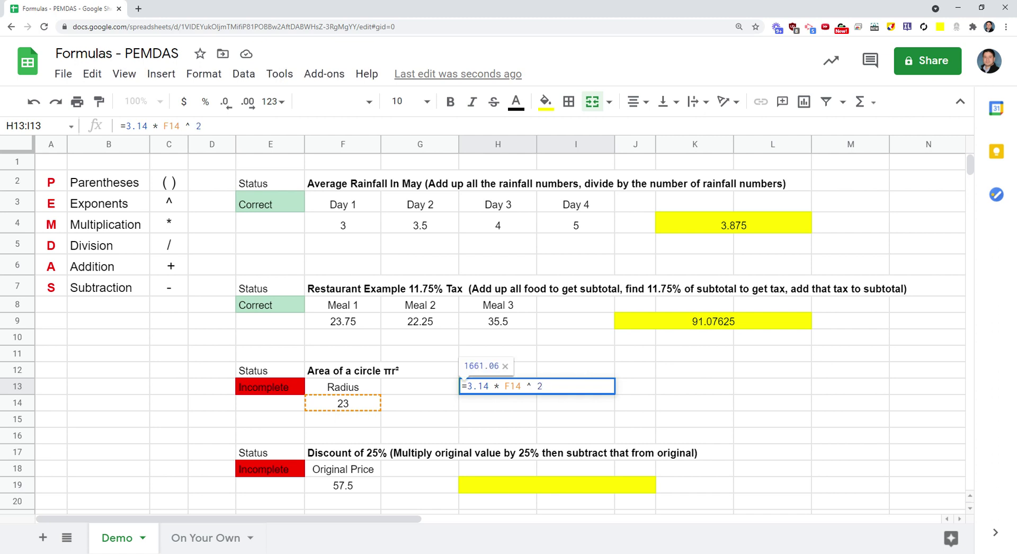
key("Return")
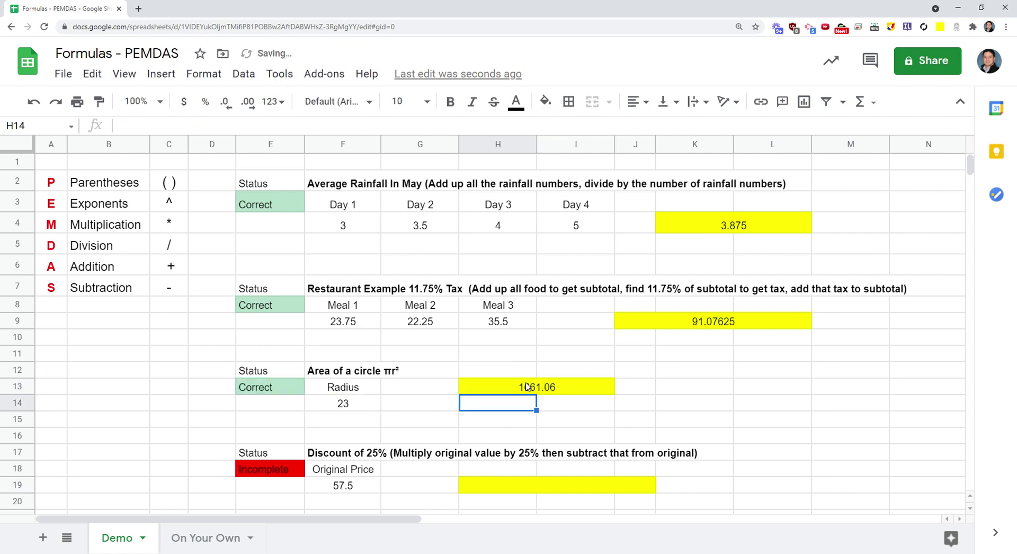
Step: Preview the F14^2 and 3.14 parts of H13's formula, then commit it for 1661.06
left_click(505, 391)
double_click(505, 391)
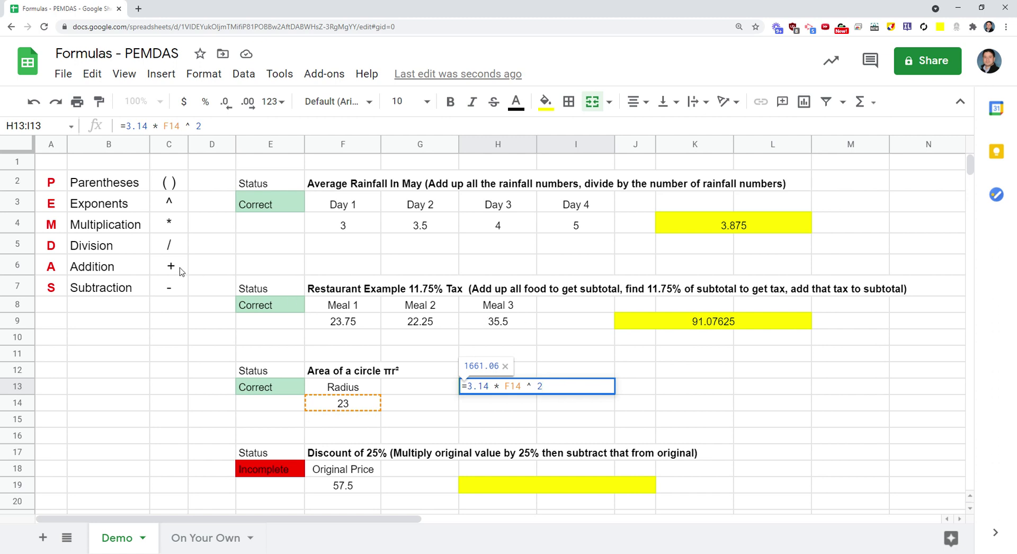
left_click_drag(505, 386, 557, 388)
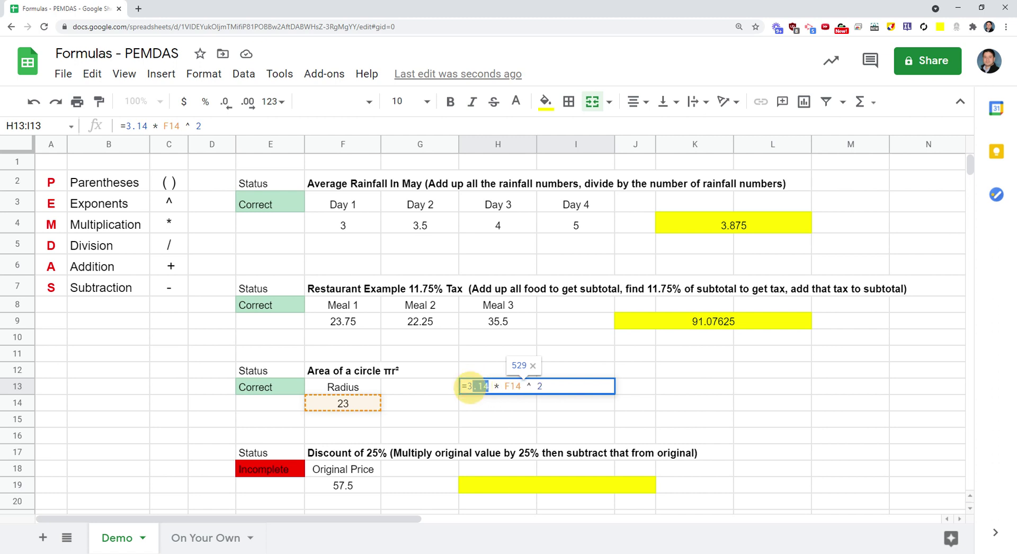
left_click_drag(467, 387, 489, 387)
key("Return")
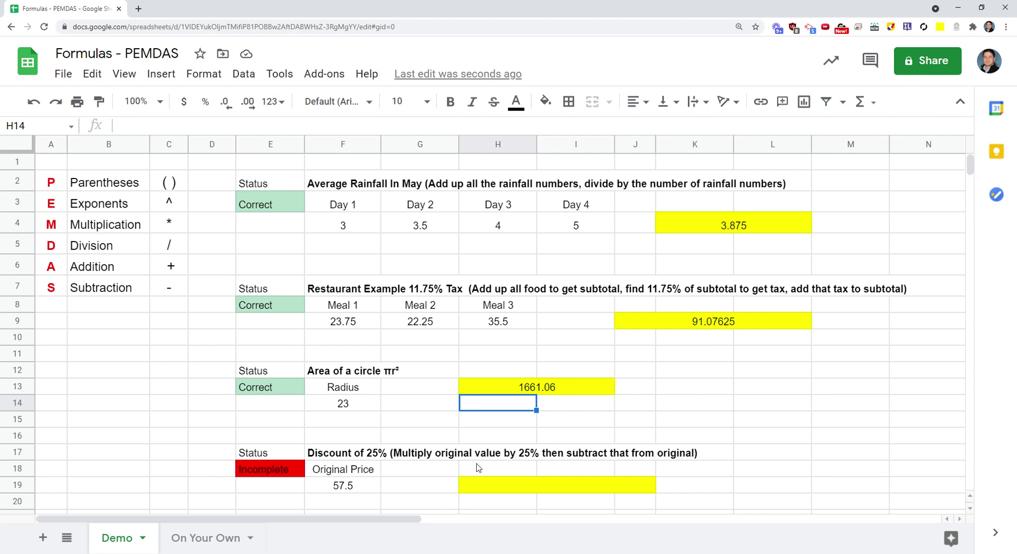
Step: Enter =F19*25% in merged cell H19, showing 14.375 for the 57.5 price
left_click(471, 488)
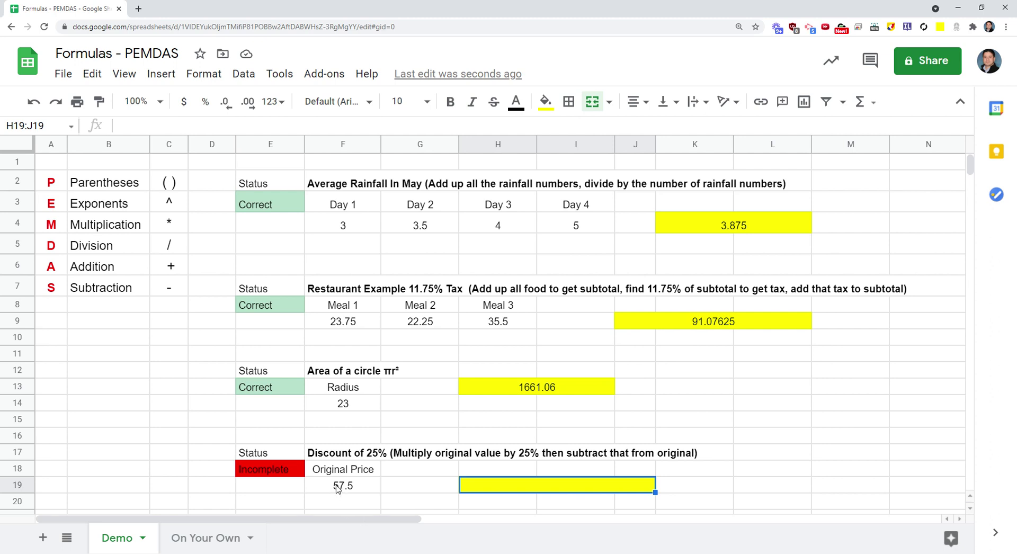
type("=")
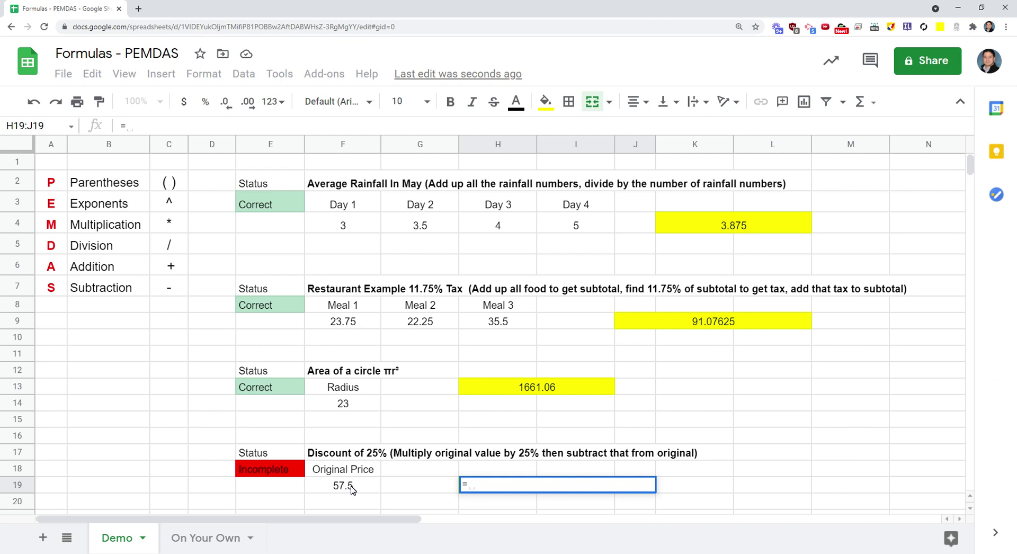
left_click(350, 487)
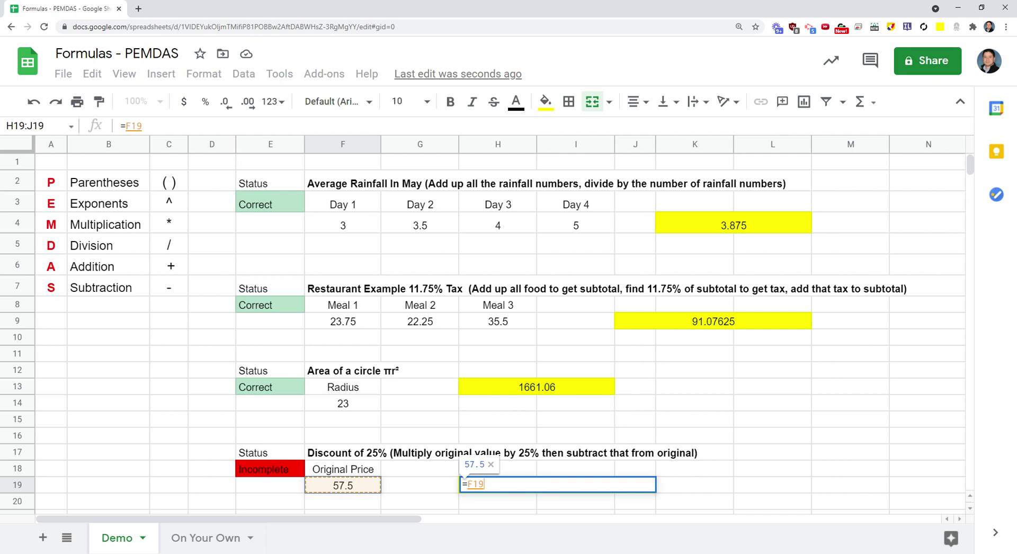
type("*25%")
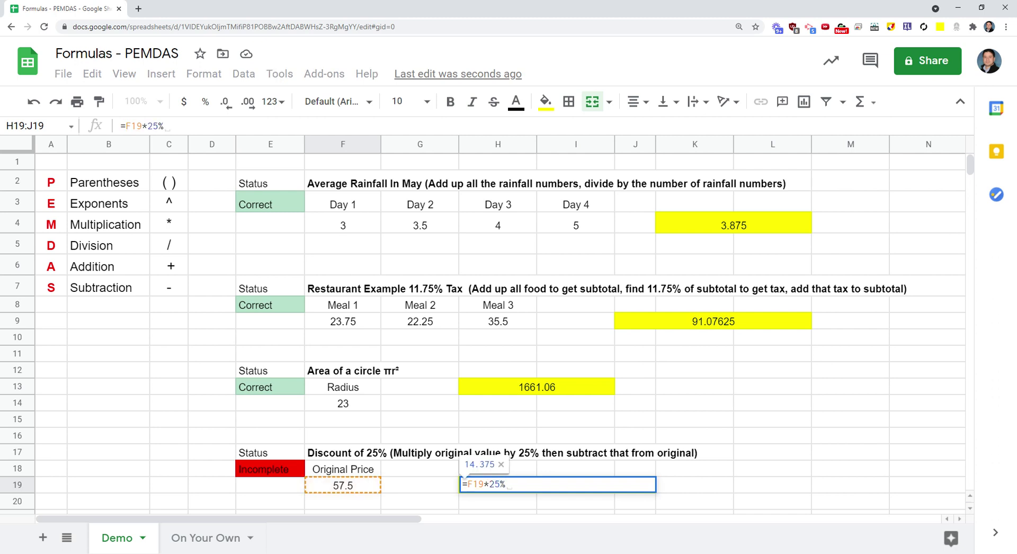
key("Return")
left_click(532, 488)
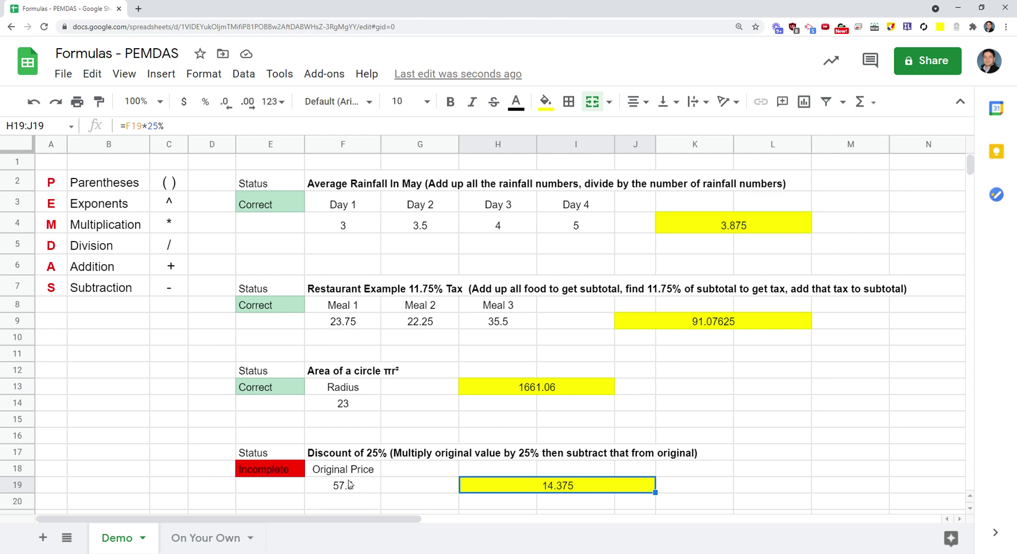
Step: Change H19's formula to =(F19*25%)-F19, which gives -43.125
double_click(540, 487)
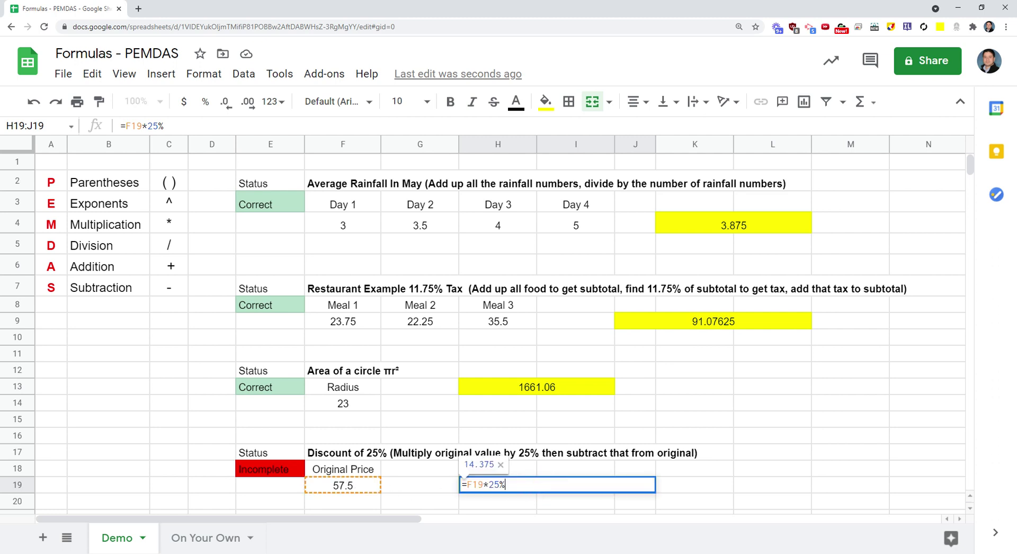
type(")")
left_click(483, 484)
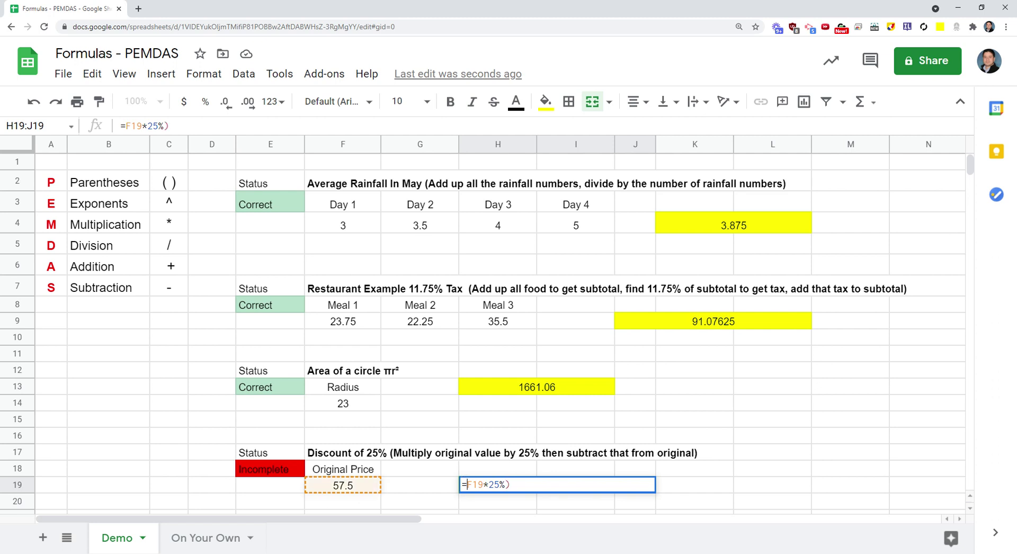
type("(")
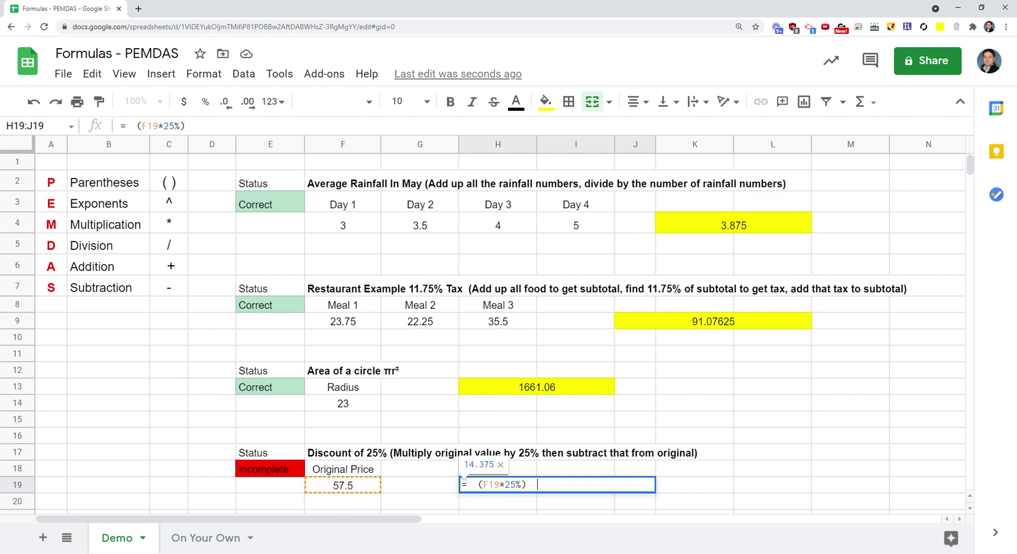
type("-")
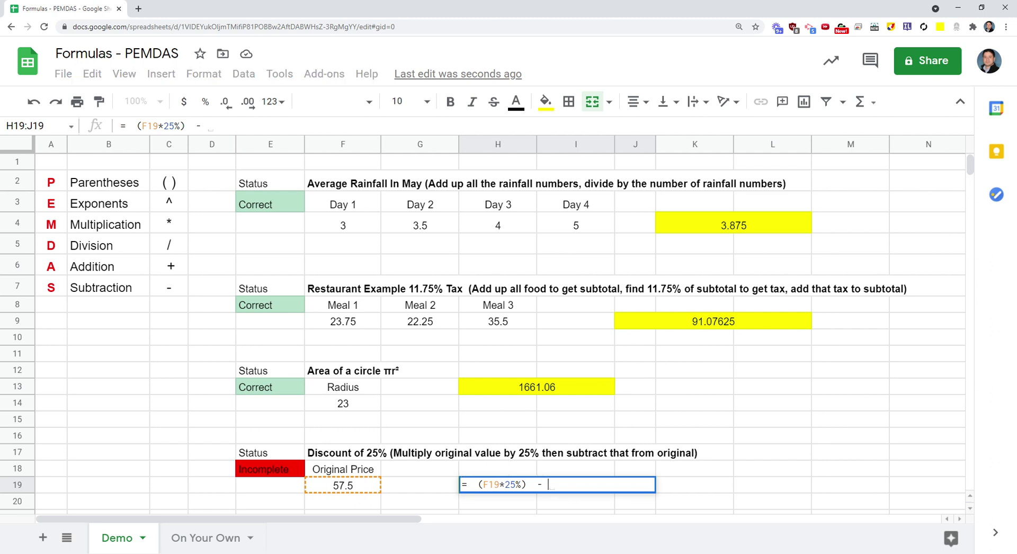
left_click(366, 487)
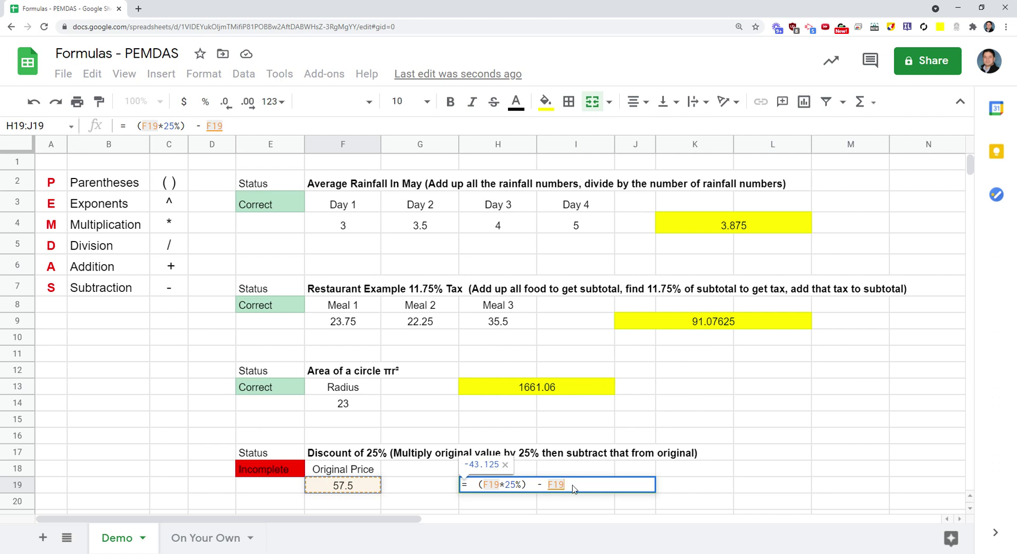
key("Return")
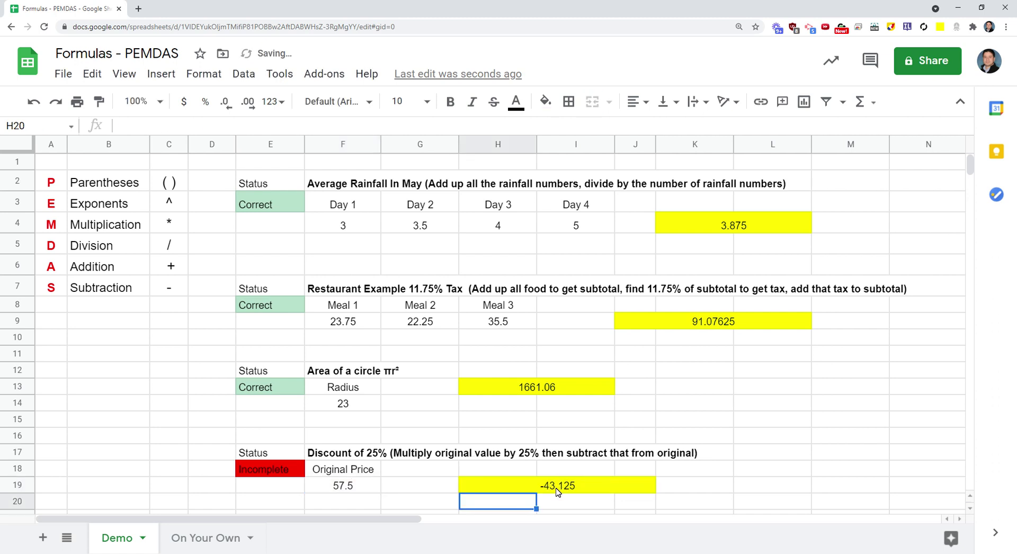
Step: Delete the trailing -F19 so H19 reads =(F19*25%) again
double_click(557, 490)
left_click(519, 483)
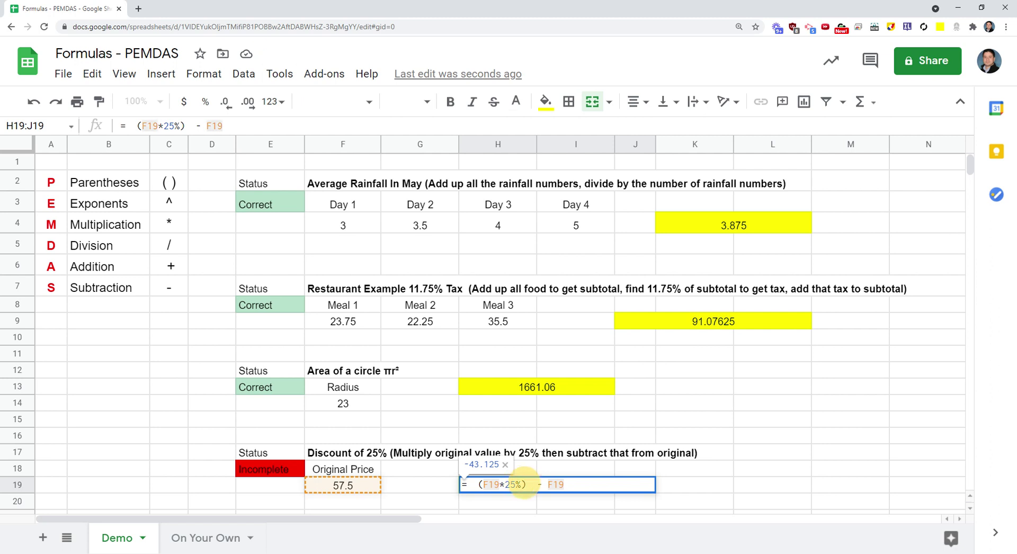
left_click_drag(529, 484, 570, 484)
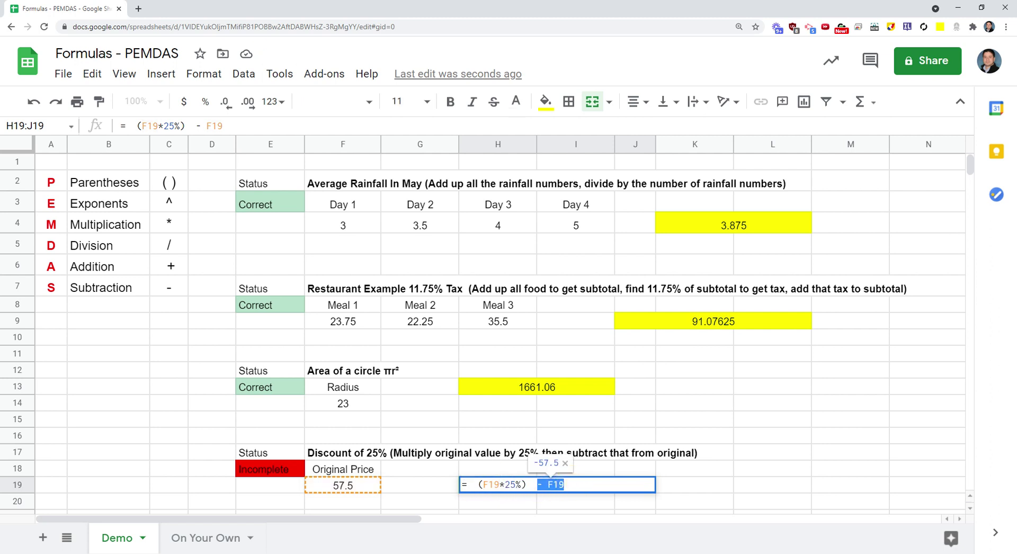
key("BackSpace")
key("BackSpace")
key("BackSpace")
Step: Insert F19- before (F19*25%) so H19 holds =F19-(F19*25%), showing 43.125
left_click(480, 484)
left_click(478, 484)
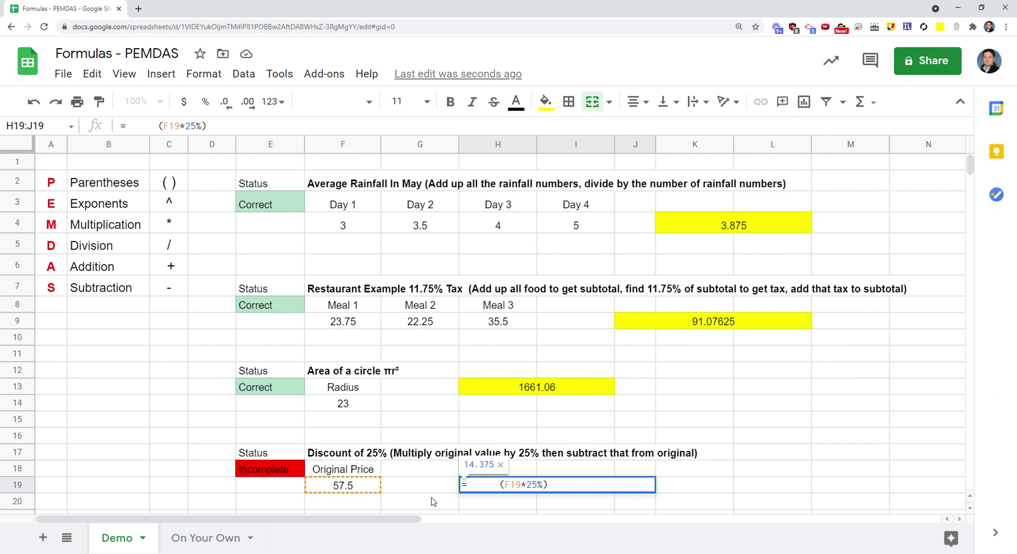
left_click(352, 485)
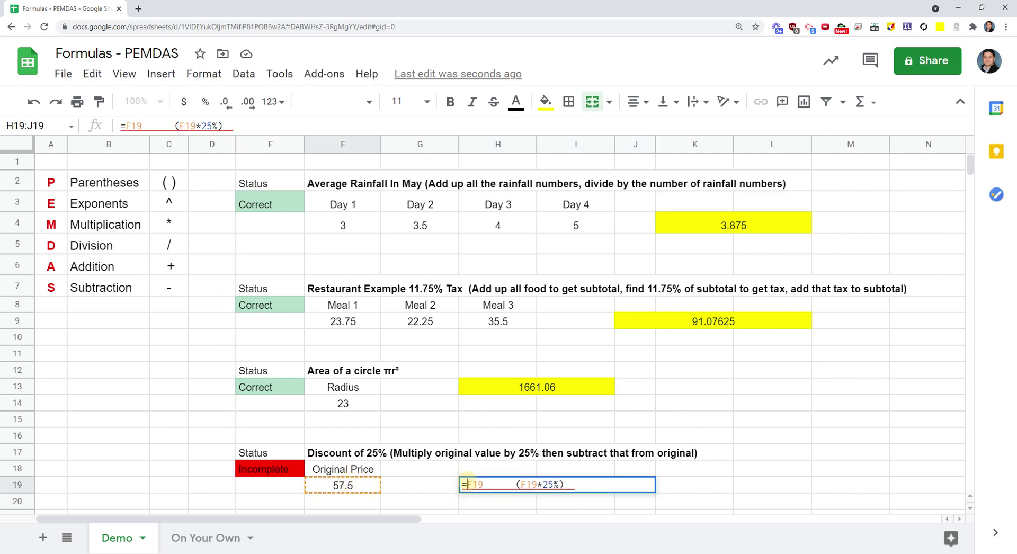
left_click(515, 485)
type("-")
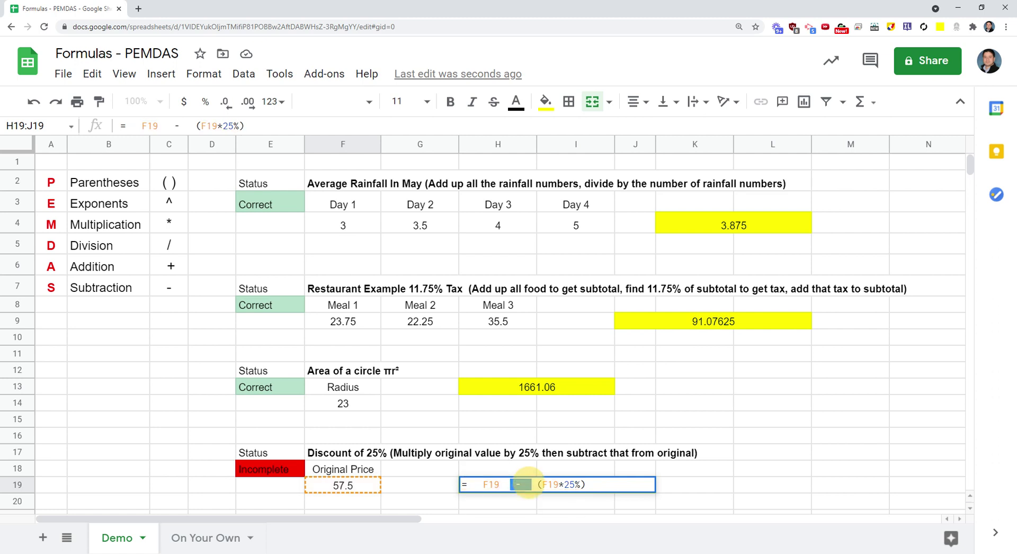
left_click_drag(532, 485, 585, 485)
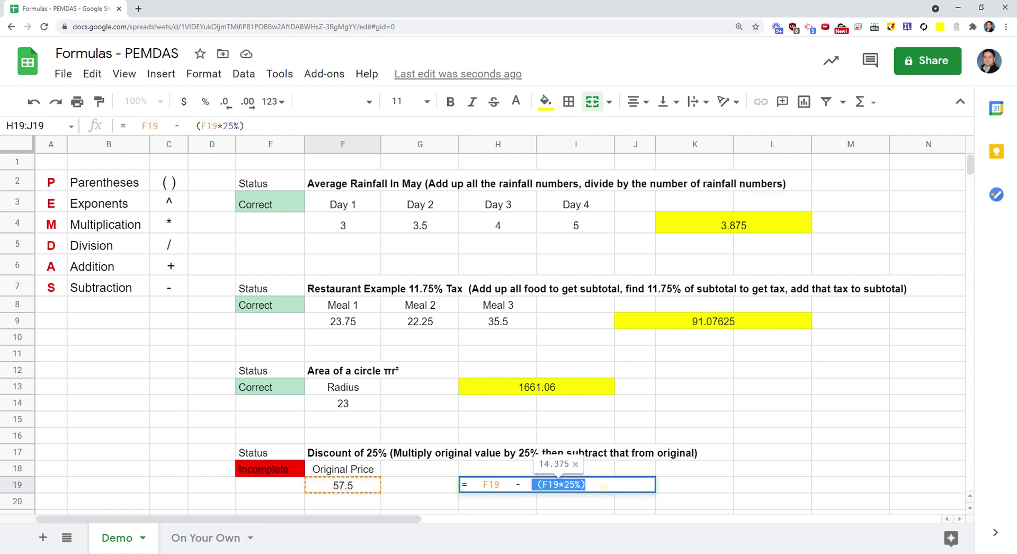
key("Return")
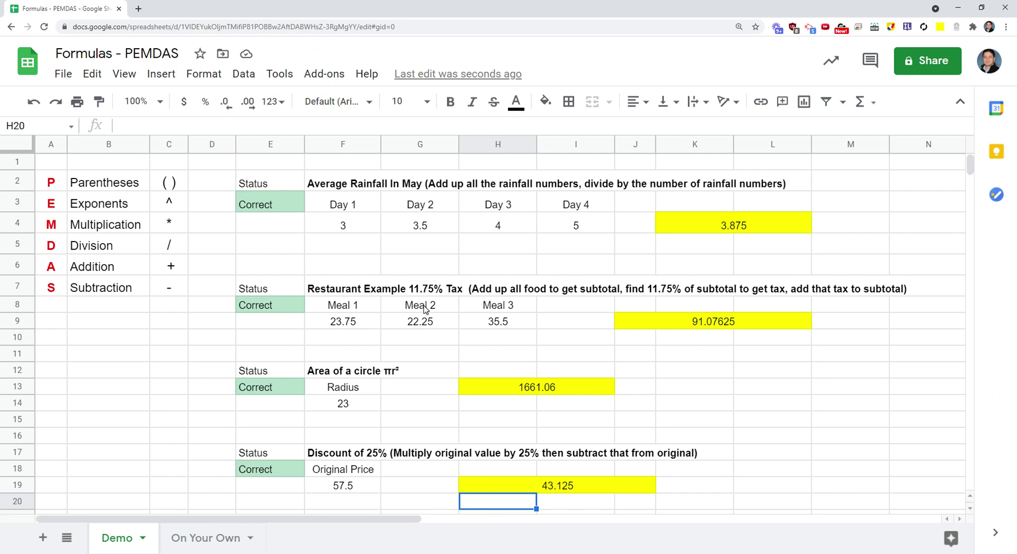
Step: Switch between the Demo and On Your Own sheets, ending on On Your Own
left_click(191, 538)
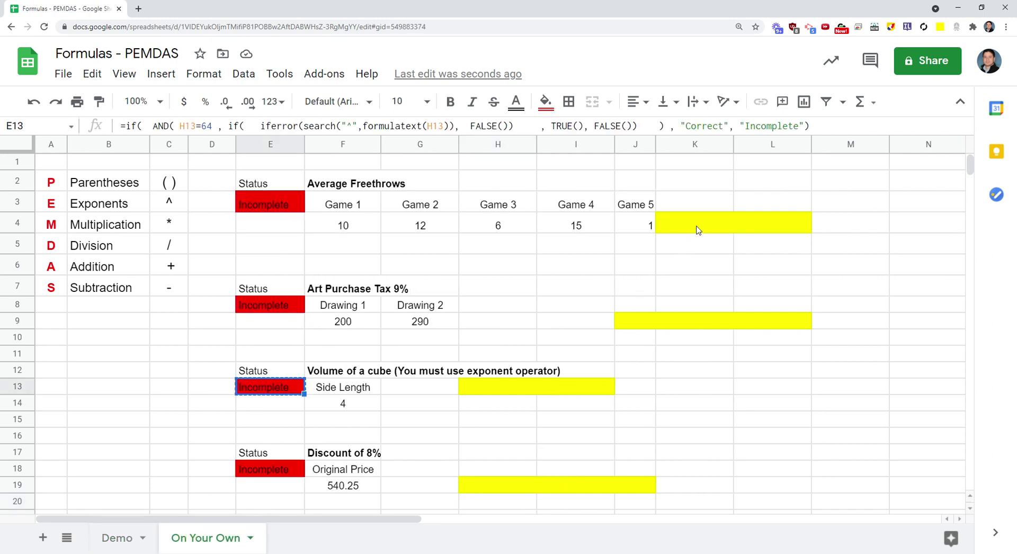
left_click(117, 538)
left_click(205, 539)
left_click(117, 539)
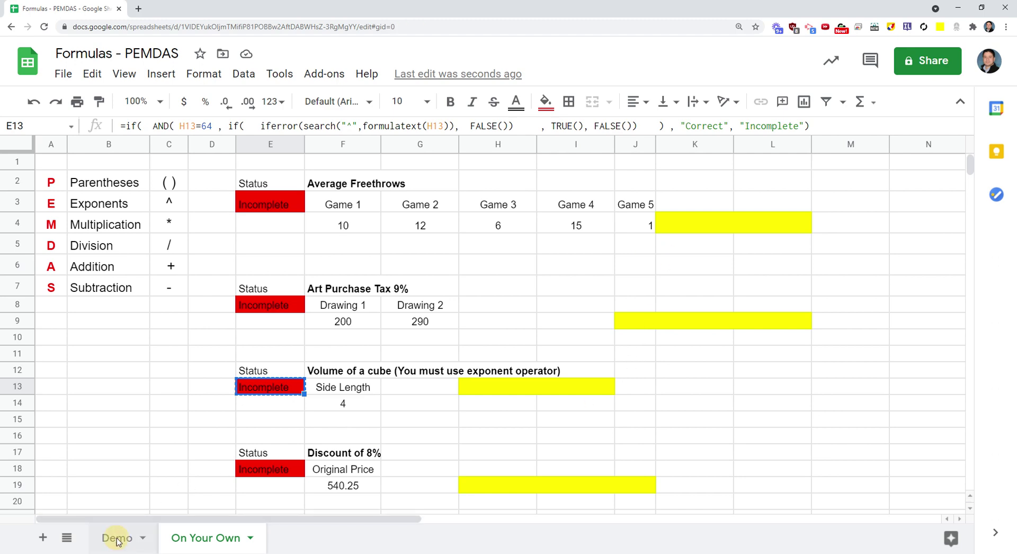
left_click(195, 538)
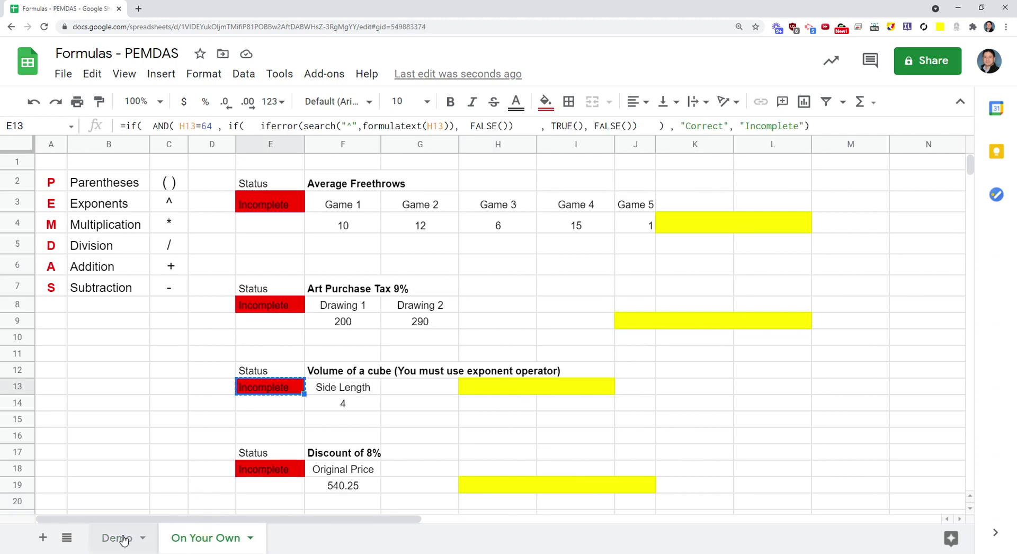